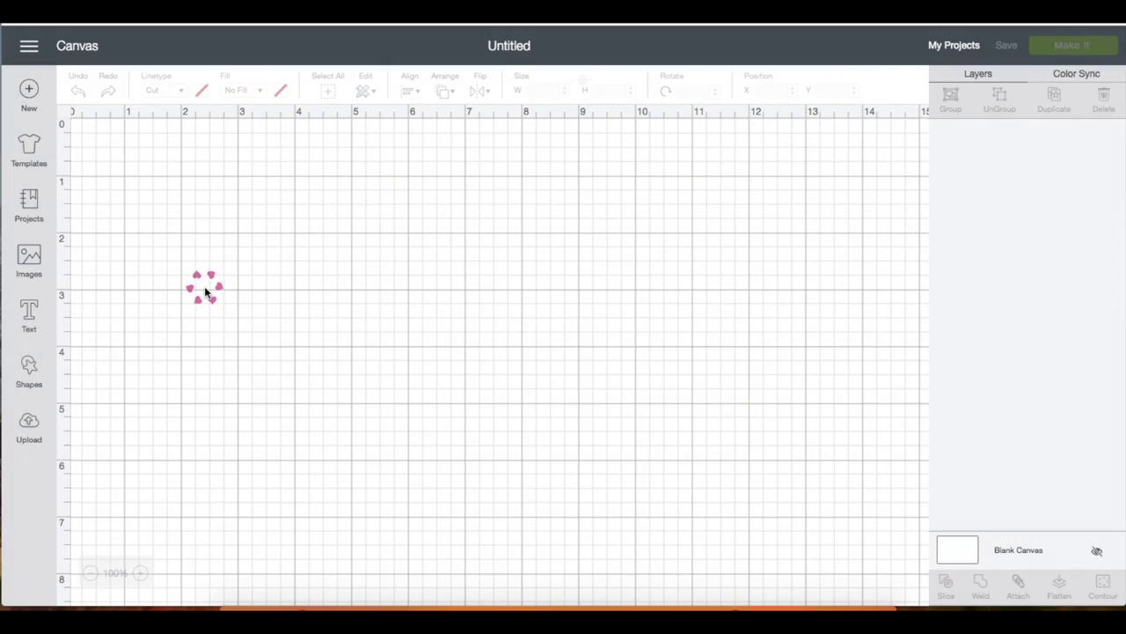
# Search the images for 'flor', filter to Uploaded, and insert the floral deer-antler image
pyautogui.click(28, 257)
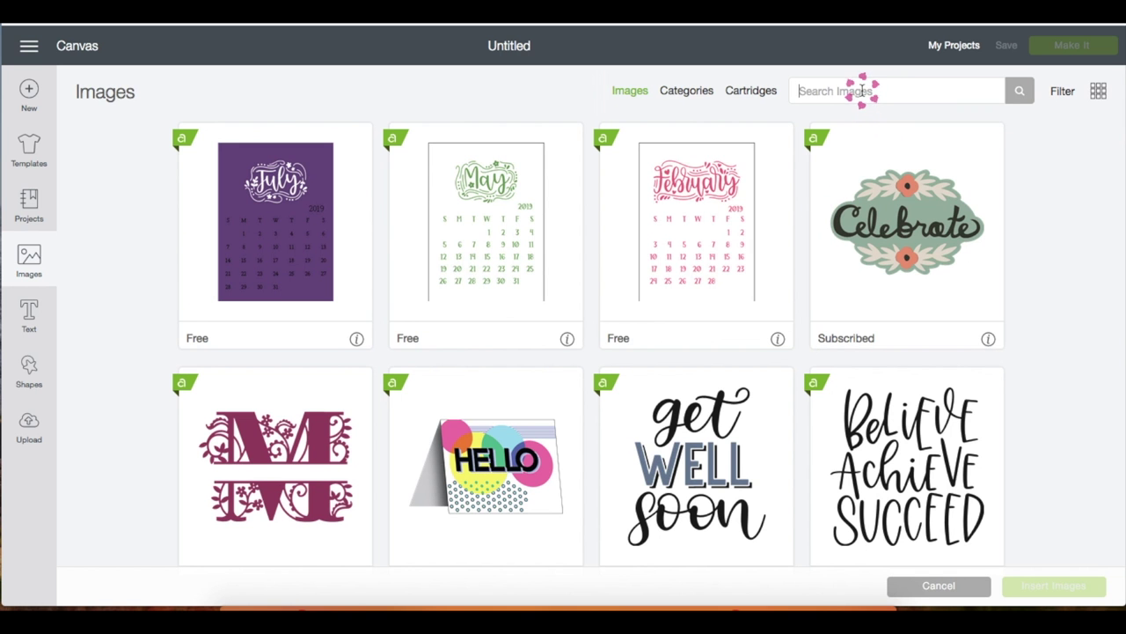
pyautogui.write('floral deer')
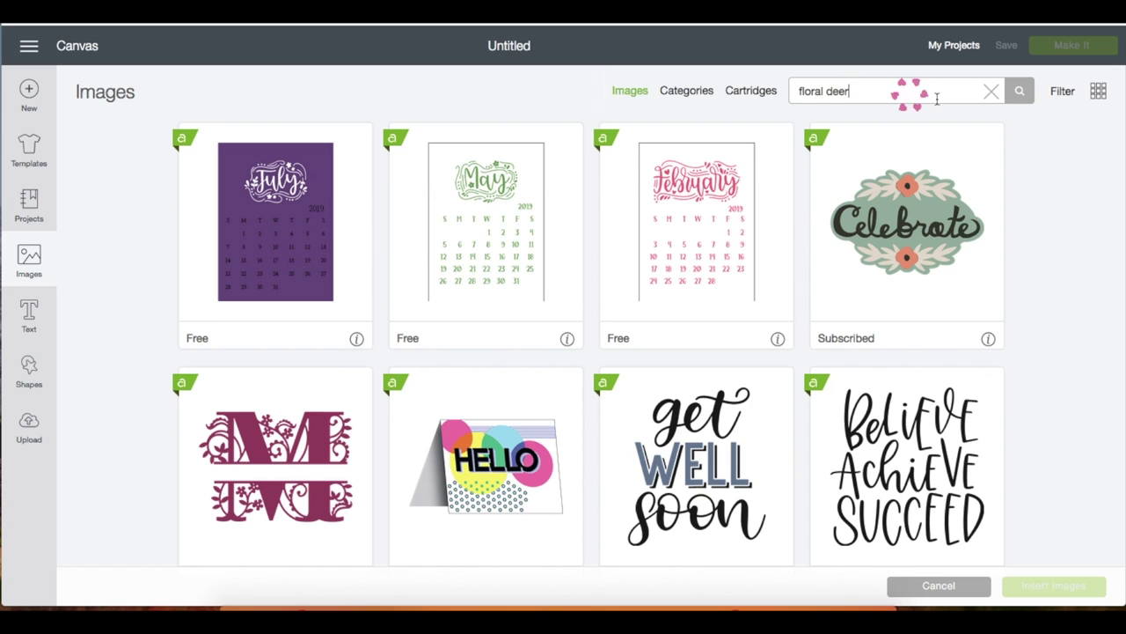
pyautogui.click(1067, 96)
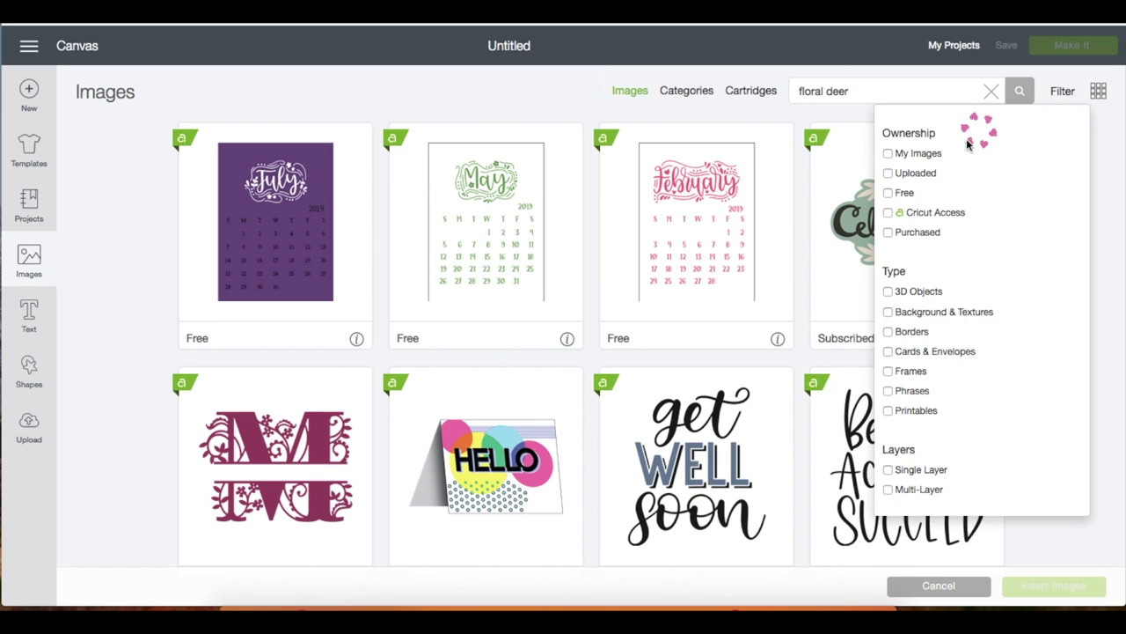
pyautogui.click(924, 180)
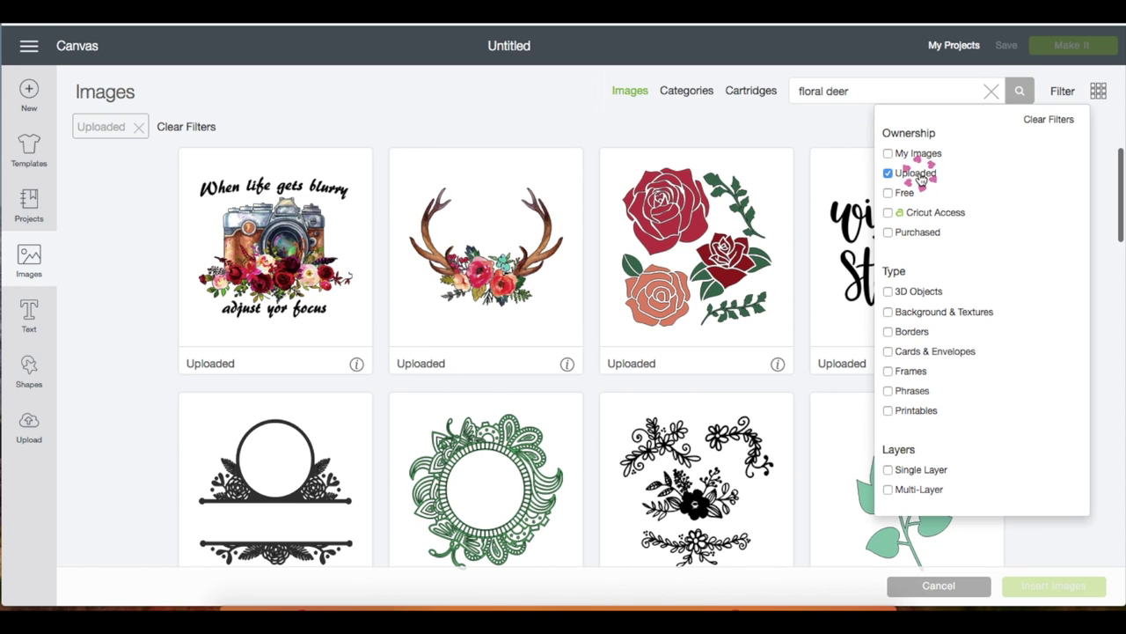
pyautogui.click(520, 277)
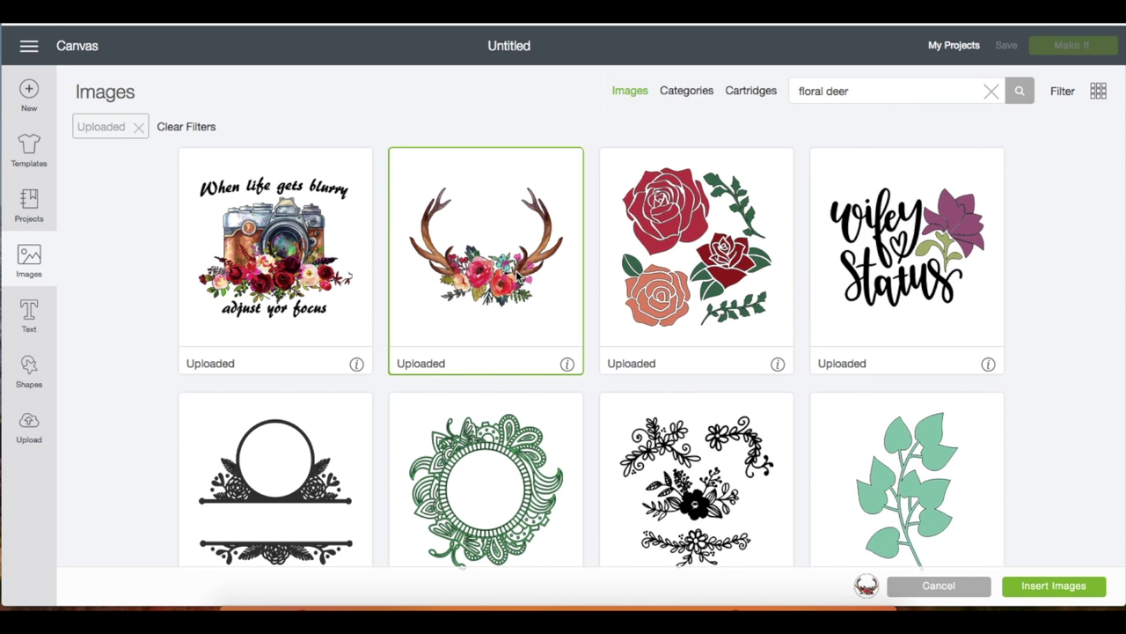
pyautogui.click(1032, 587)
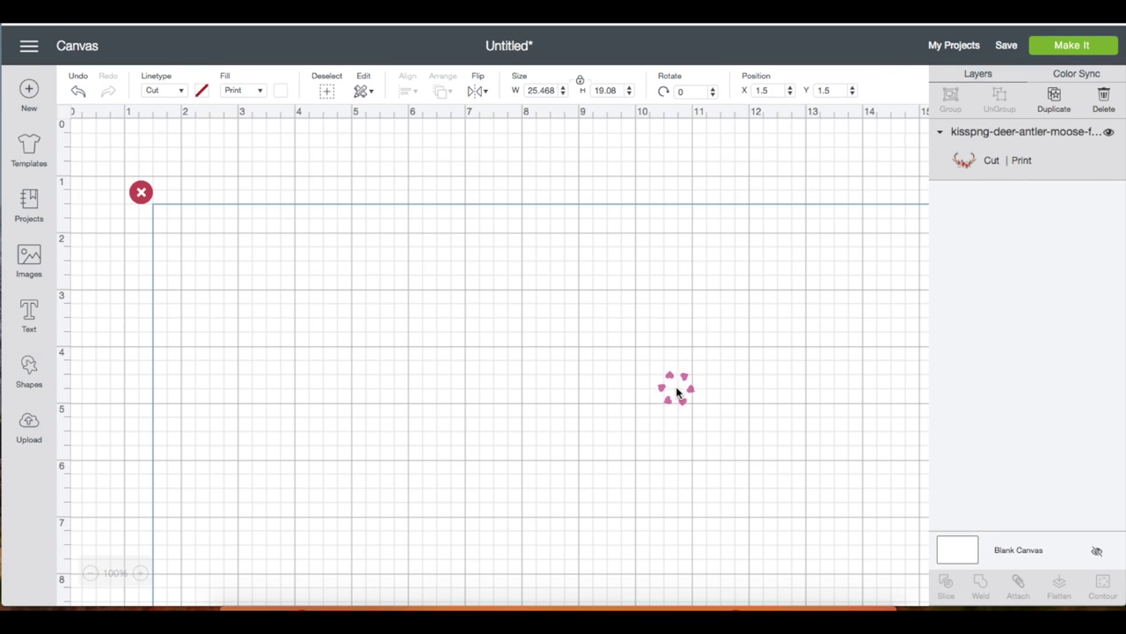
# Set the antler image to 1.5 in wide and move it to the top-left corner at 150% zoom
pyautogui.click(605, 90)
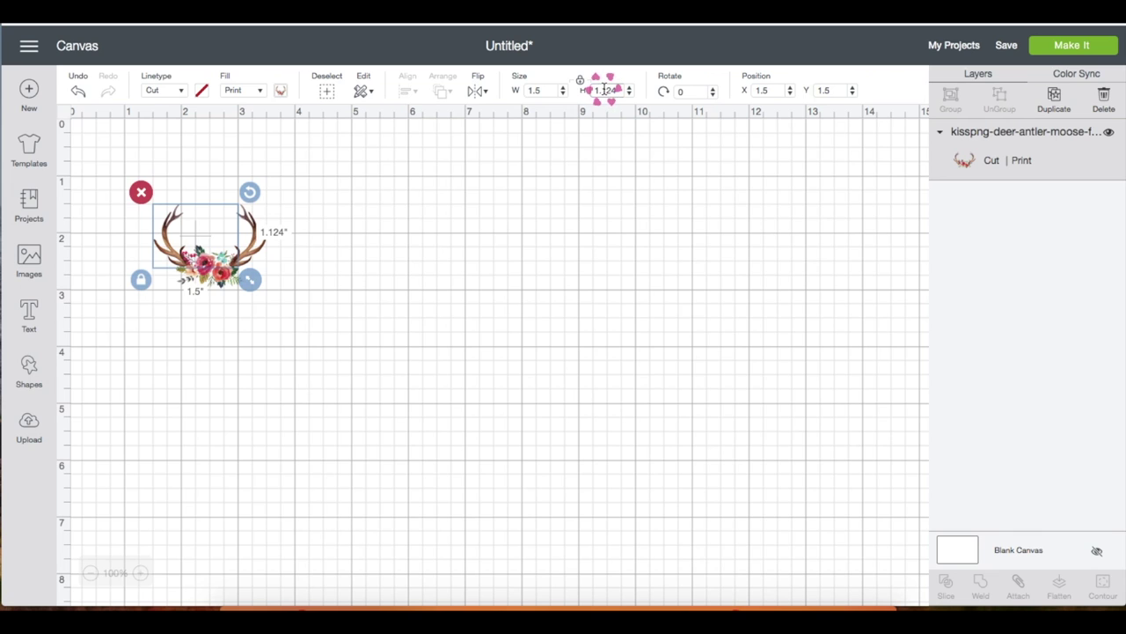
pyautogui.click(140, 573)
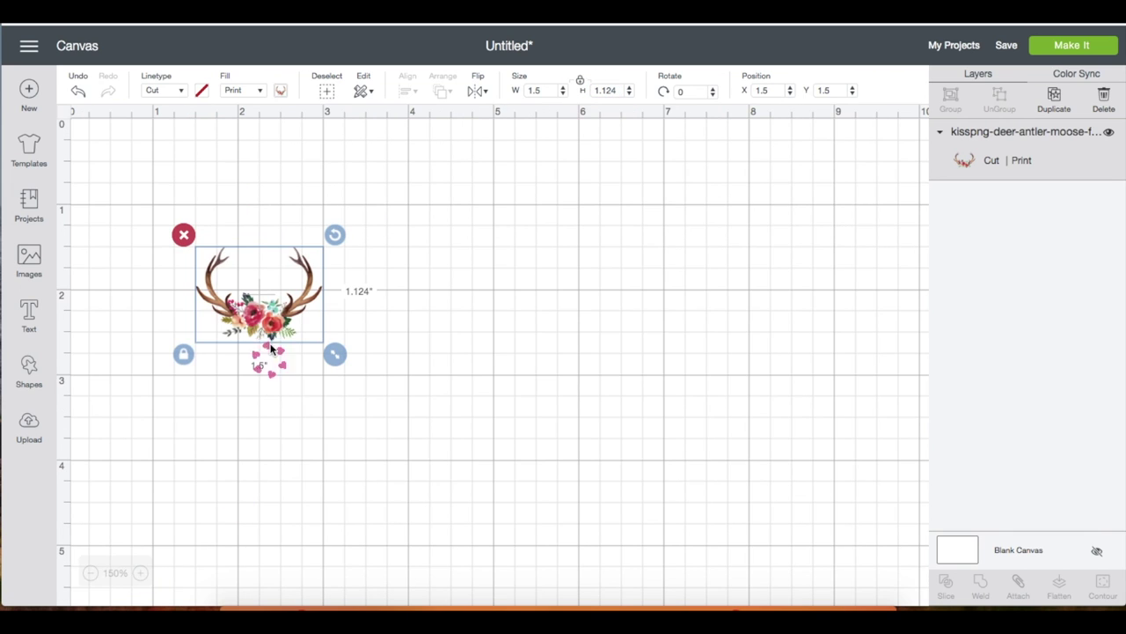
pyautogui.moveTo(271, 321); pyautogui.dragTo(215, 220)
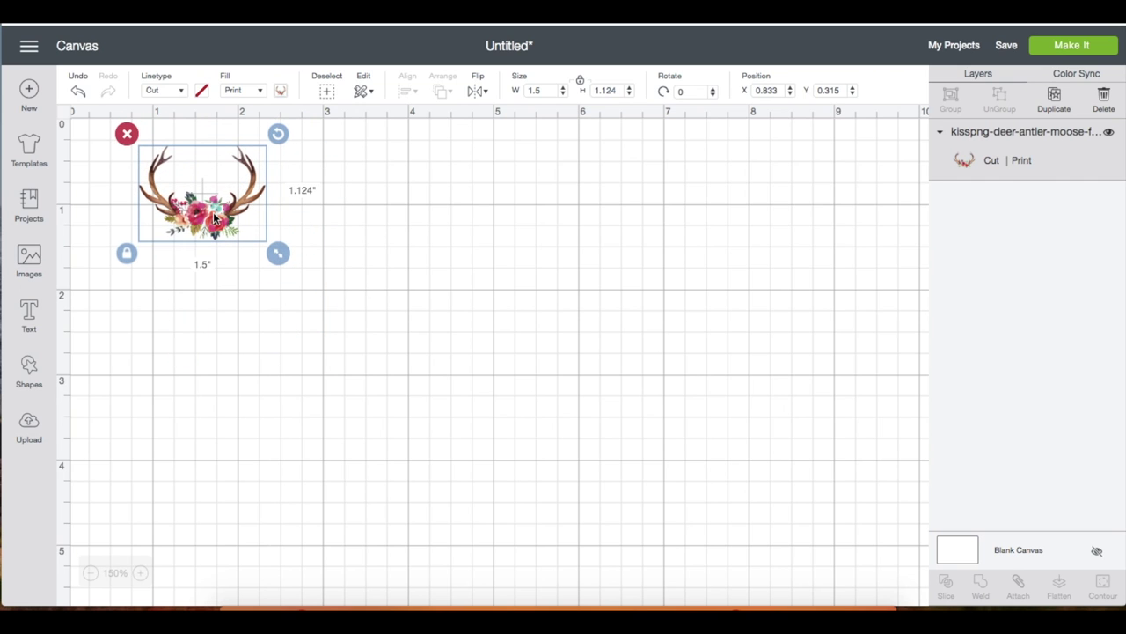
pyautogui.click(30, 308)
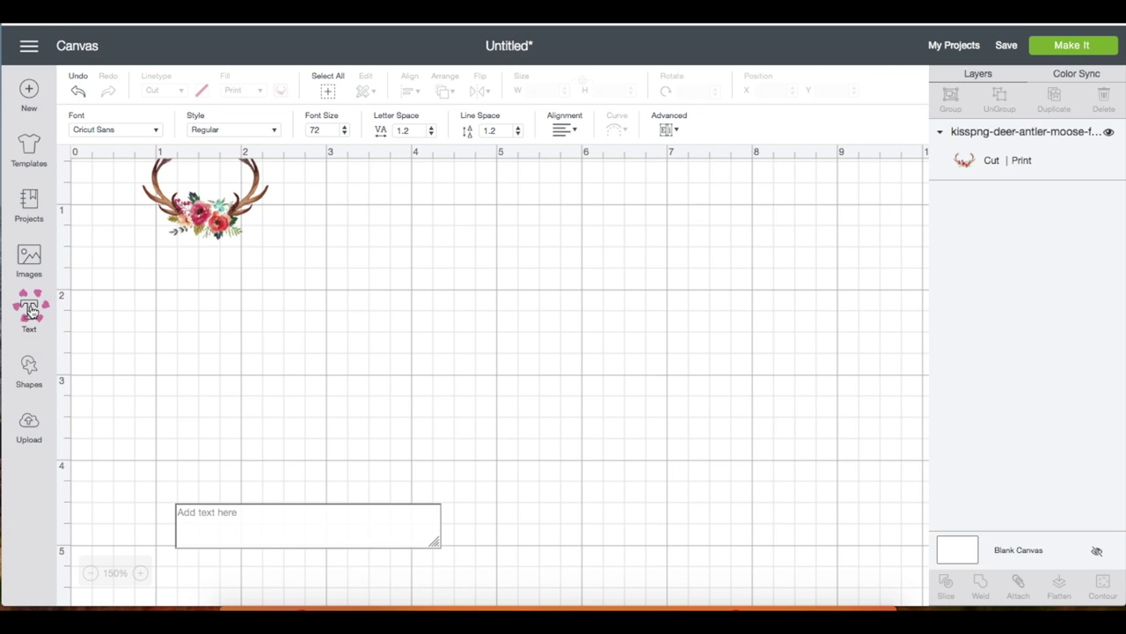
# Type 'Thank you' in Babes & Bridal, move it under the antlers, and enlarge it to about 7.5 in wide
pyautogui.write('Than')
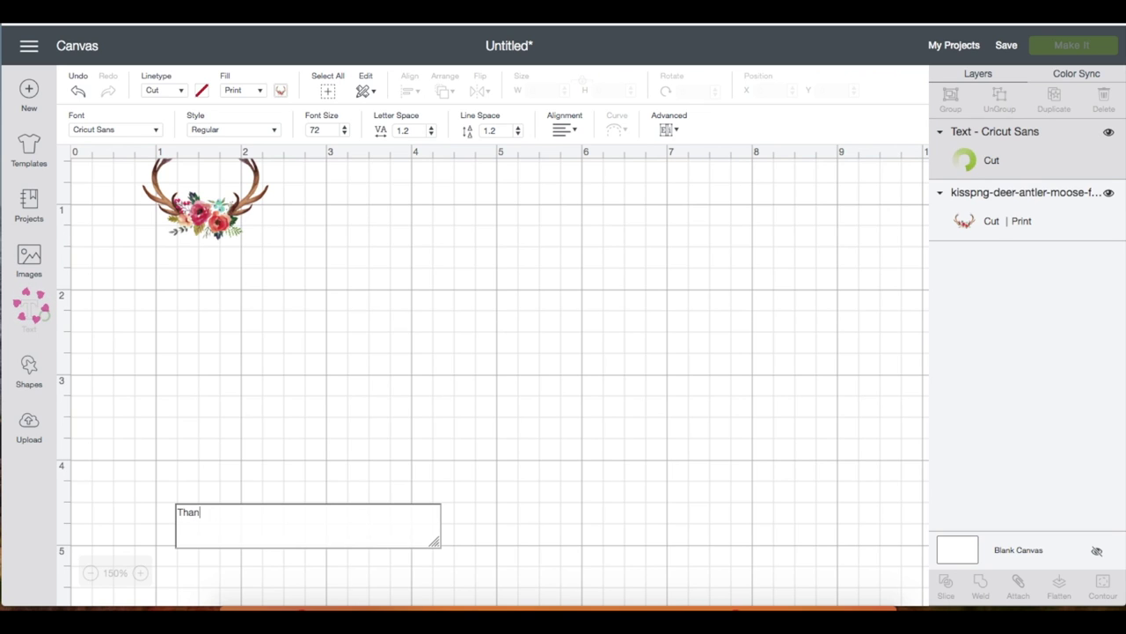
pyautogui.write('k you')
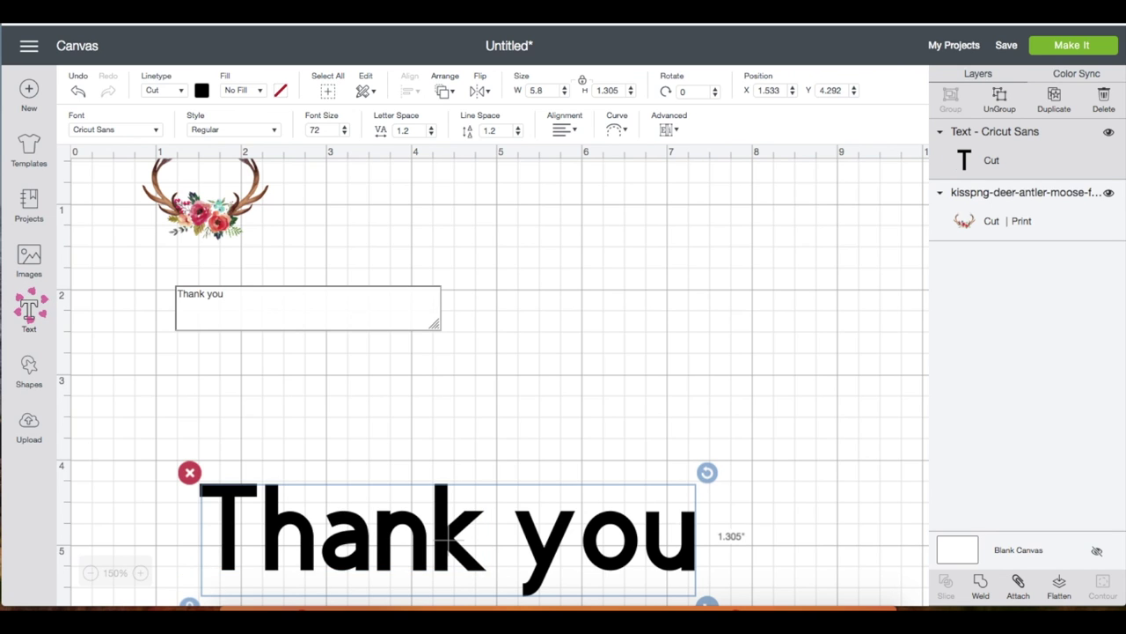
pyautogui.click(136, 131)
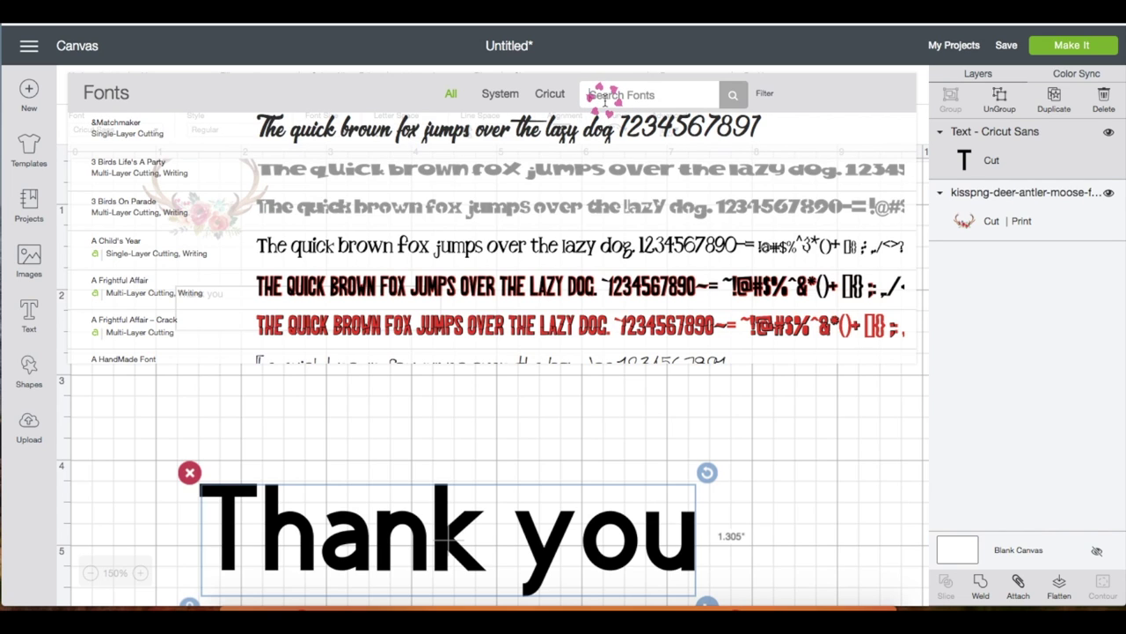
pyautogui.click(603, 95)
pyautogui.write('bri')
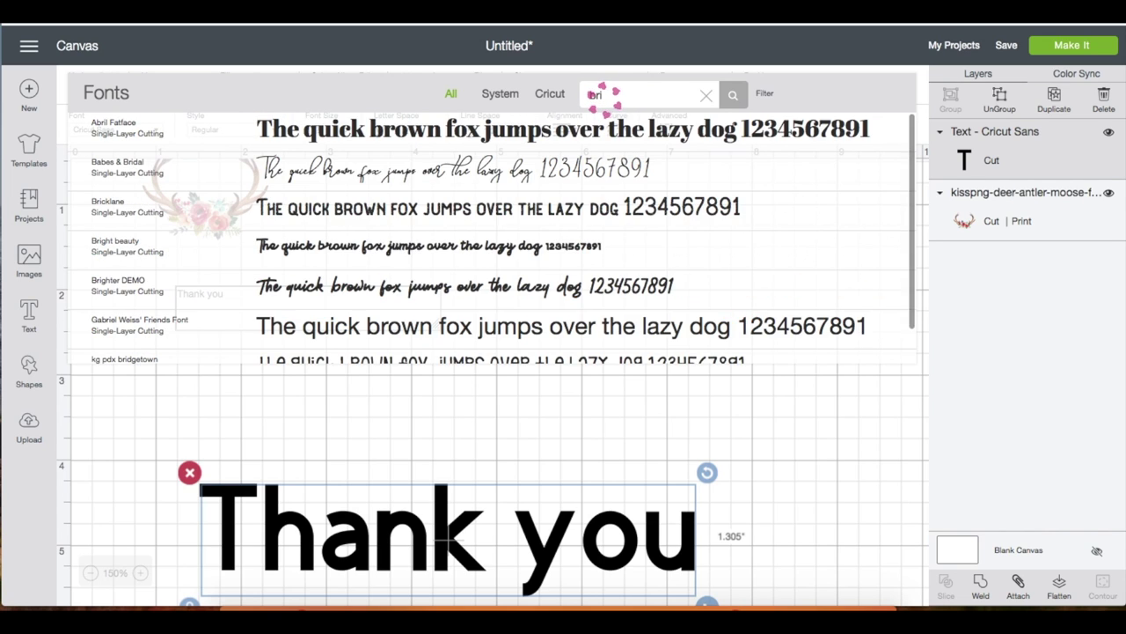
pyautogui.click(559, 174)
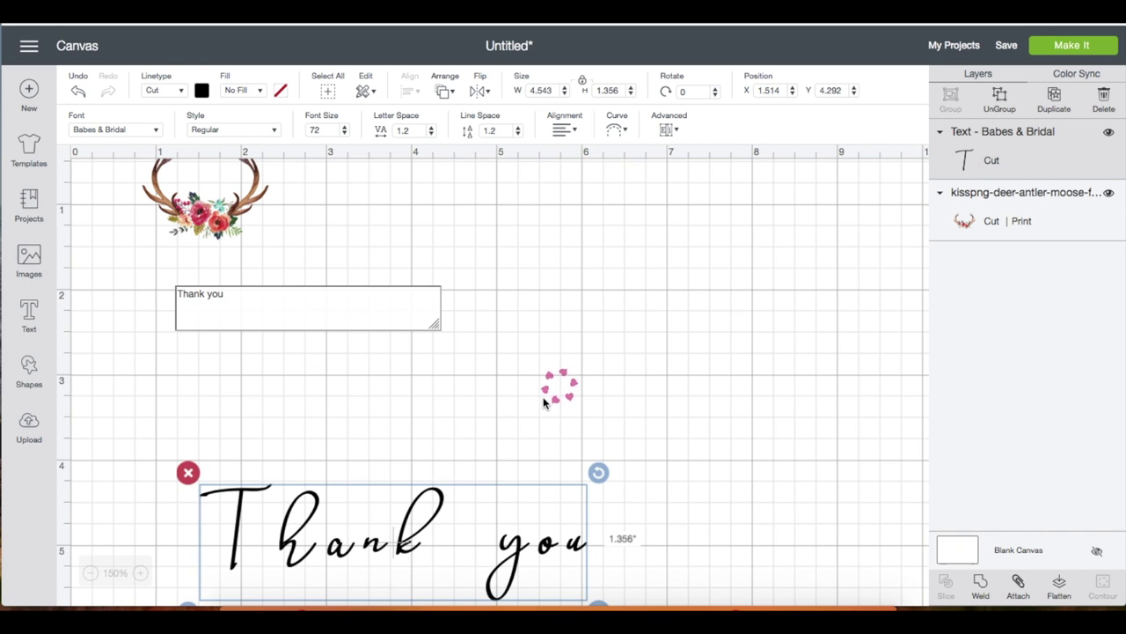
pyautogui.moveTo(432, 511); pyautogui.dragTo(387, 314)
pyautogui.moveTo(557, 419); pyautogui.dragTo(804, 571)
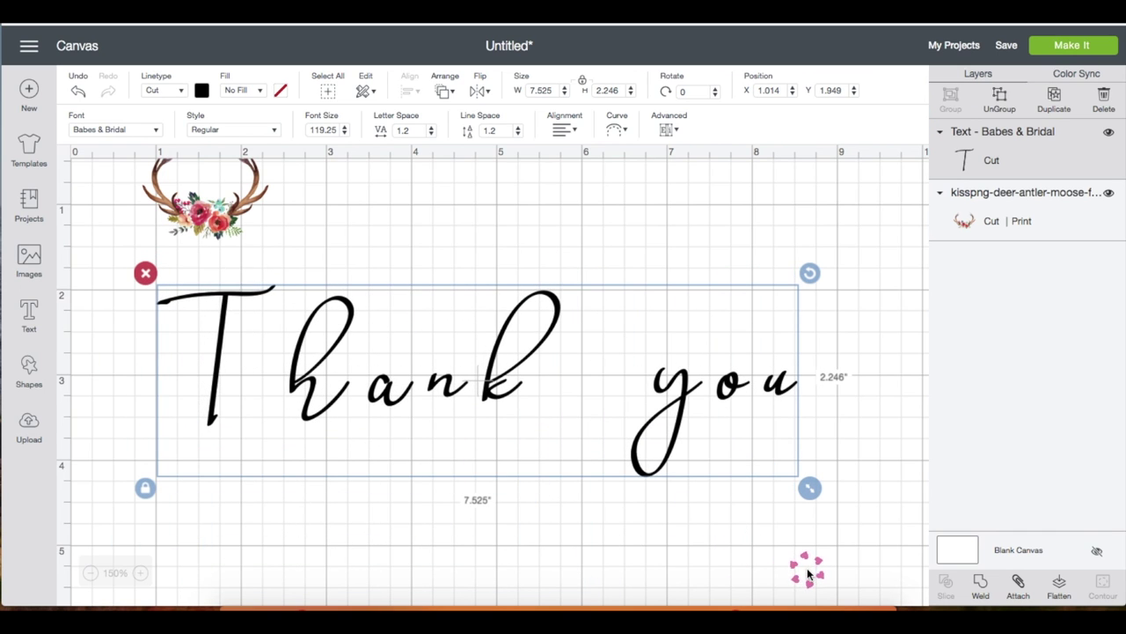
# Ungroup the text, tighten the T, h, a, n, k letters, and weld 'Thank' into one shape
pyautogui.click(1001, 99)
pyautogui.click(360, 428)
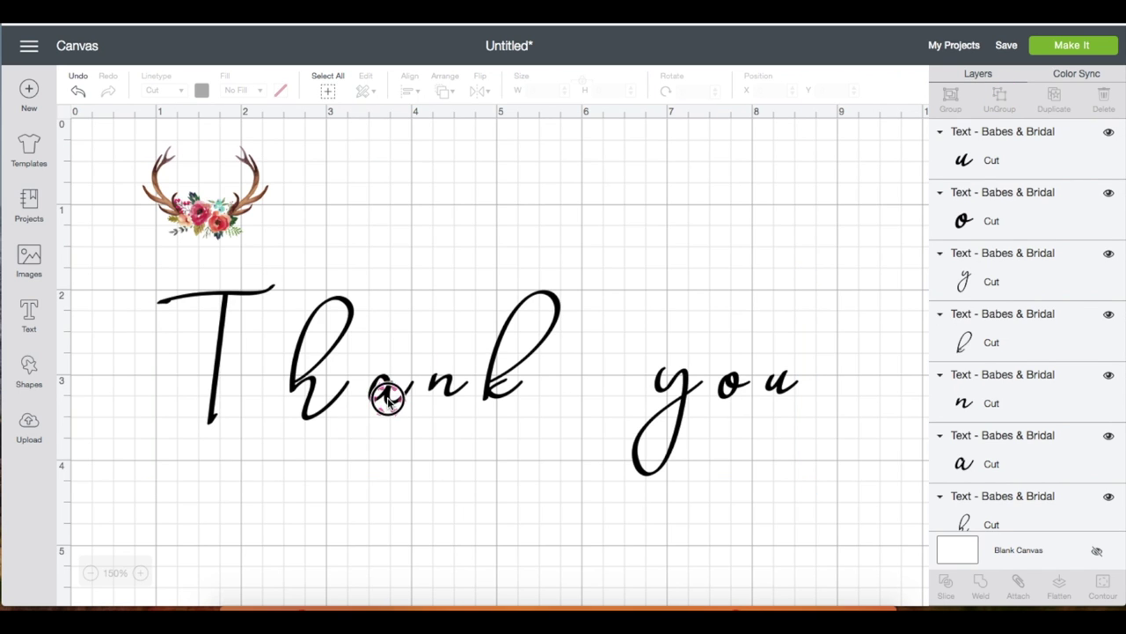
pyautogui.moveTo(387, 399); pyautogui.dragTo(360, 402)
pyautogui.moveTo(430, 394); pyautogui.dragTo(403, 394)
pyautogui.moveTo(493, 396); pyautogui.dragTo(431, 395)
pyautogui.moveTo(216, 420); pyautogui.dragTo(252, 419)
pyautogui.click(227, 484)
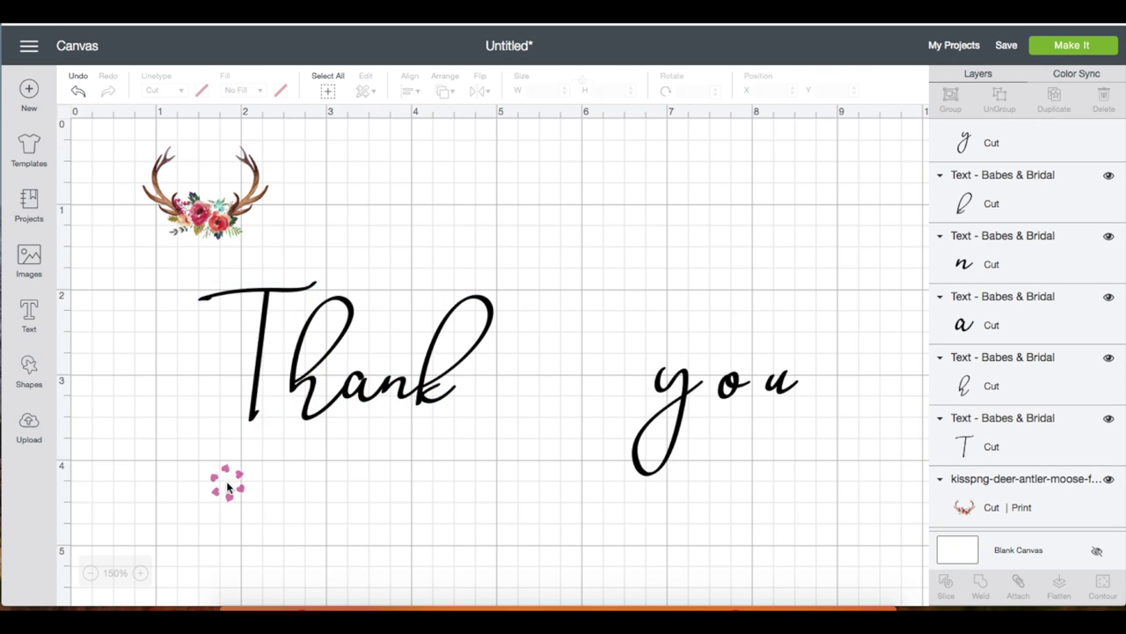
pyautogui.moveTo(171, 368); pyautogui.dragTo(484, 432)
pyautogui.click(980, 588)
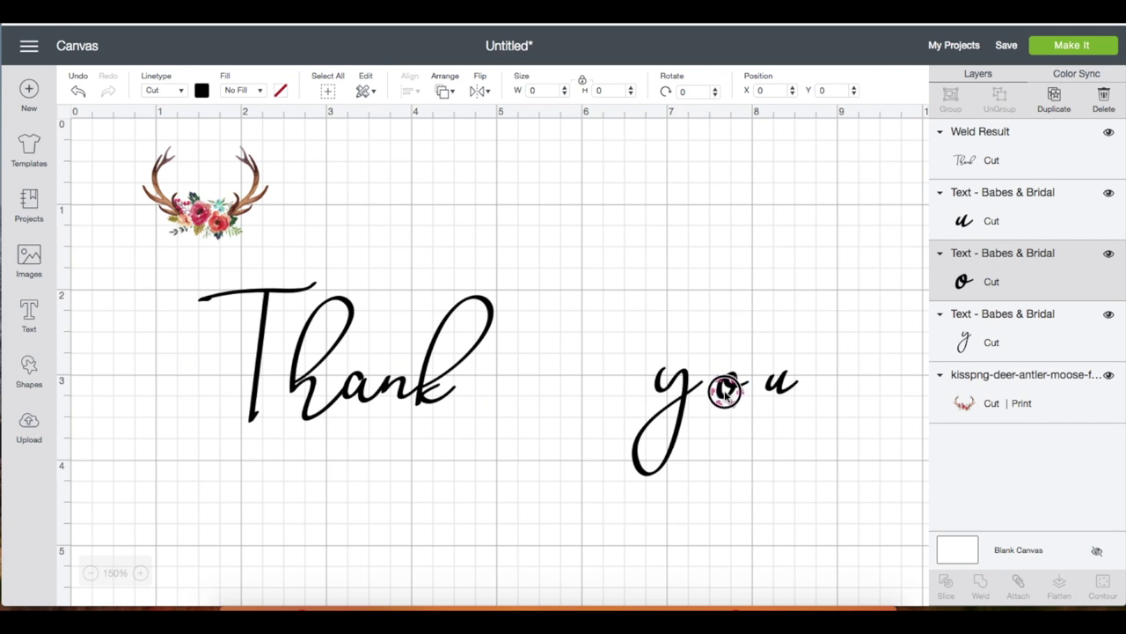
# Tighten the y, o and u letters and weld them, then undo the weld of 'you'
pyautogui.moveTo(725, 392); pyautogui.dragTo(710, 389)
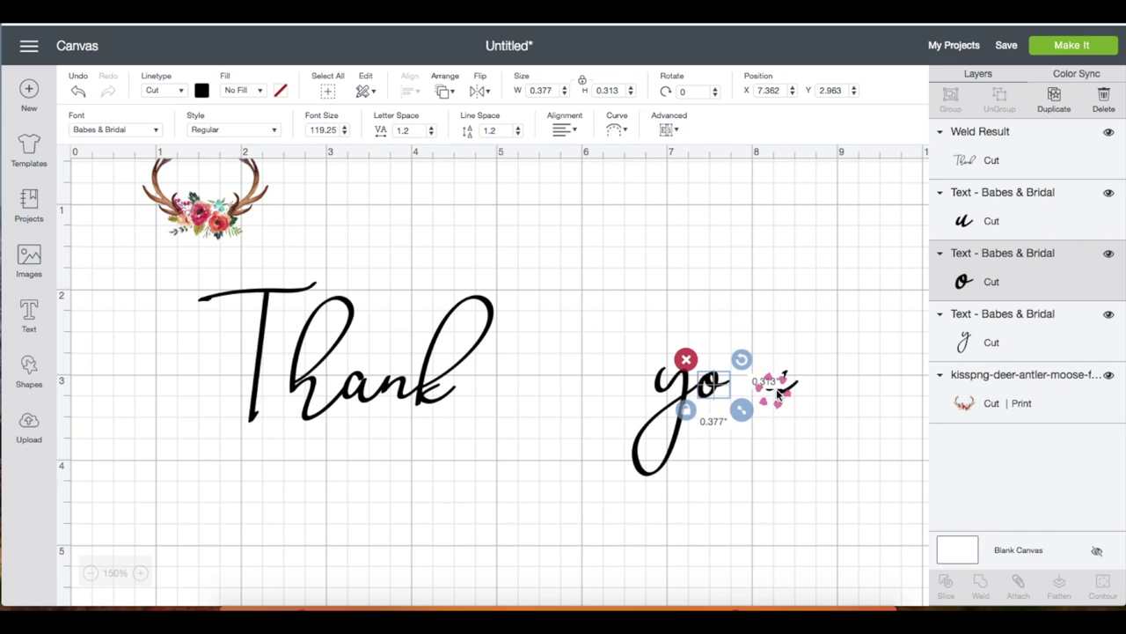
pyautogui.moveTo(783, 397); pyautogui.dragTo(742, 397)
pyautogui.click(780, 365)
pyautogui.moveTo(810, 368); pyautogui.dragTo(621, 400)
pyautogui.click(980, 584)
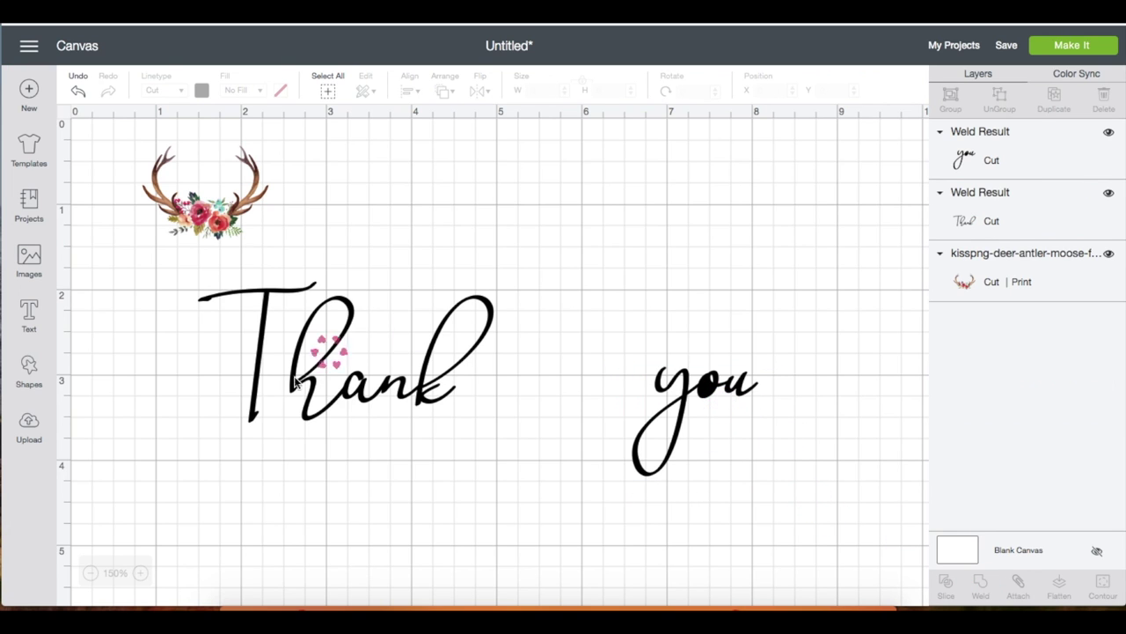
pyautogui.click(715, 382)
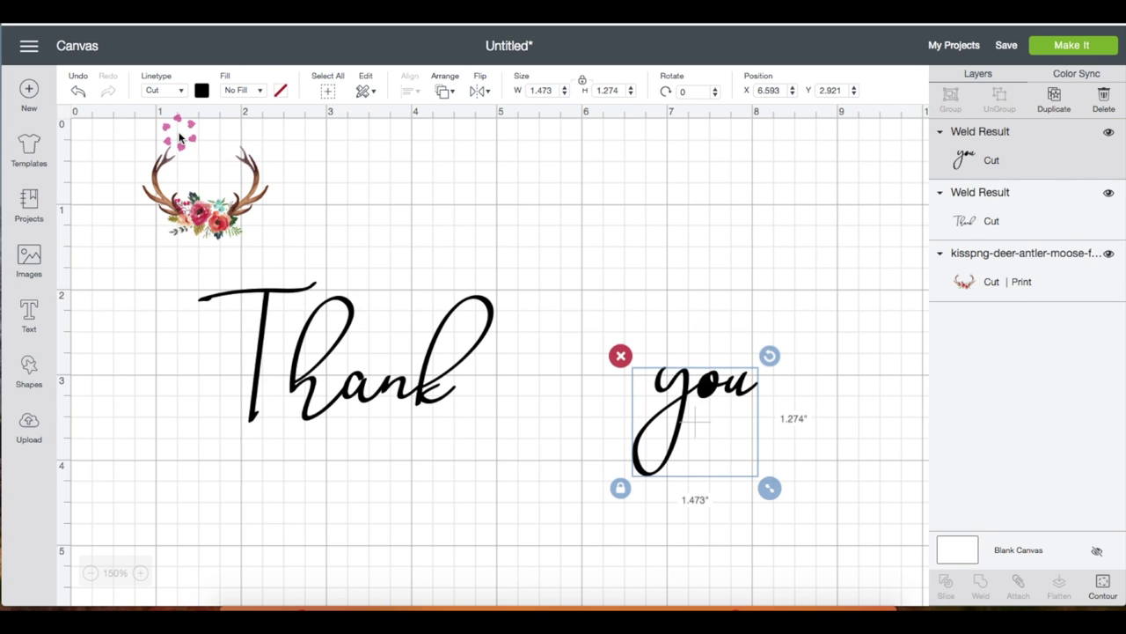
pyautogui.click(81, 92)
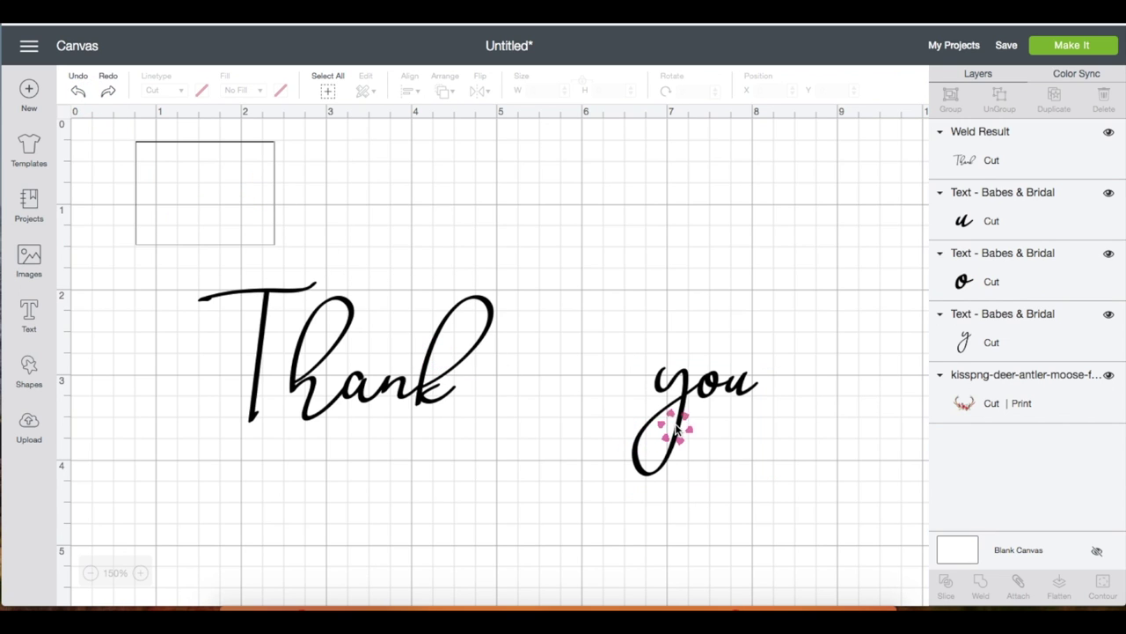
# Weld y, o and u into 'you', move it beside 'Thank', and weld both into one word
pyautogui.click(680, 414)
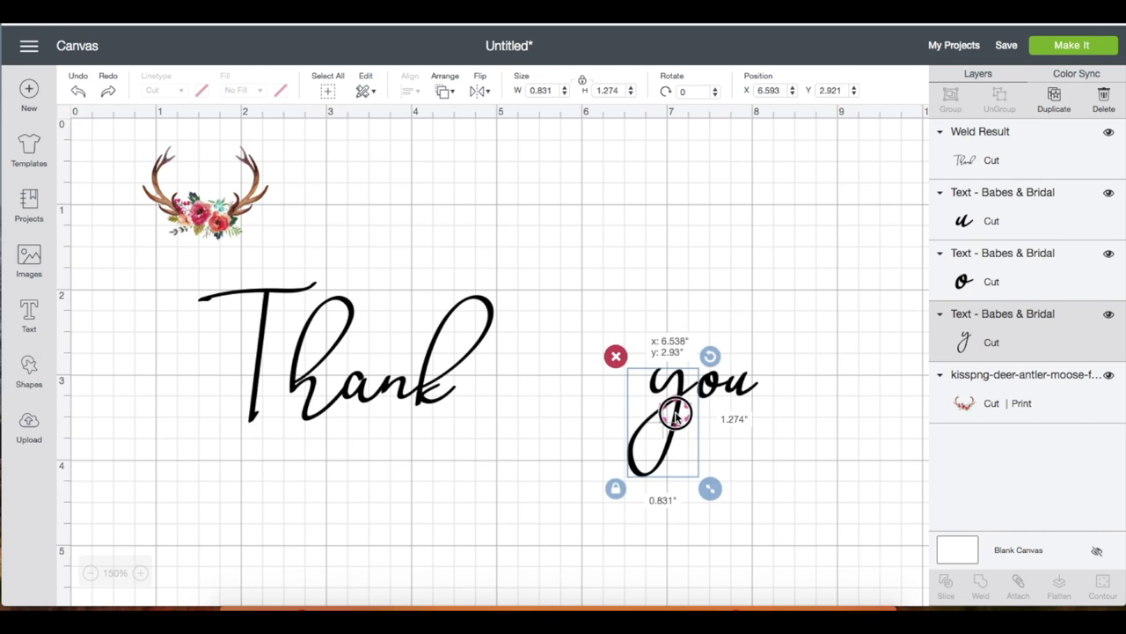
pyautogui.moveTo(653, 324); pyautogui.dragTo(749, 460)
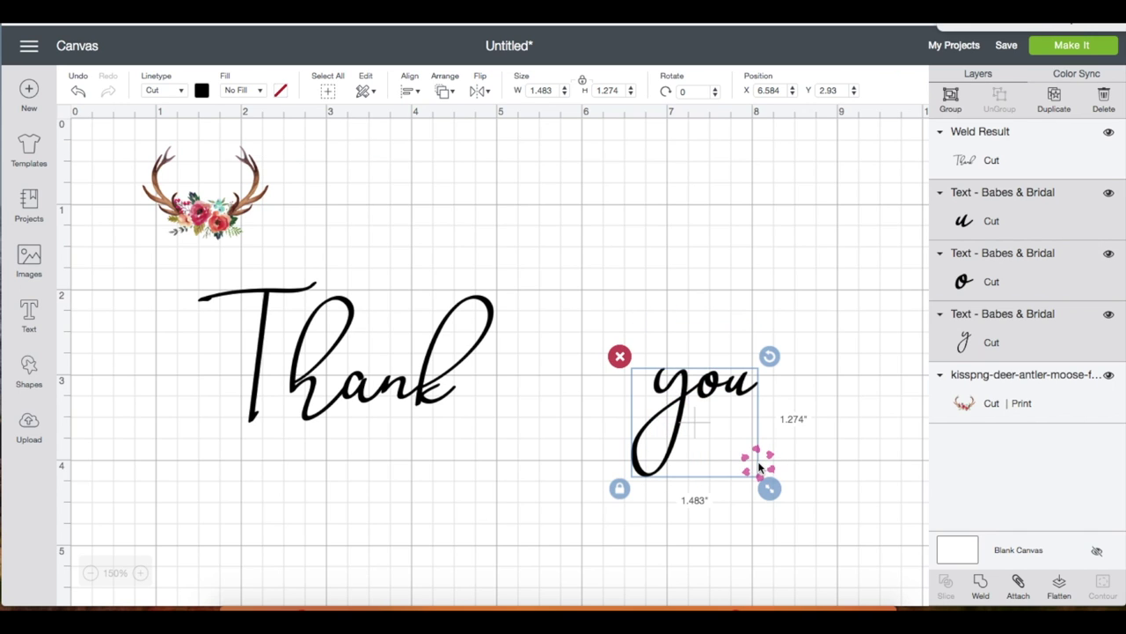
pyautogui.click(980, 583)
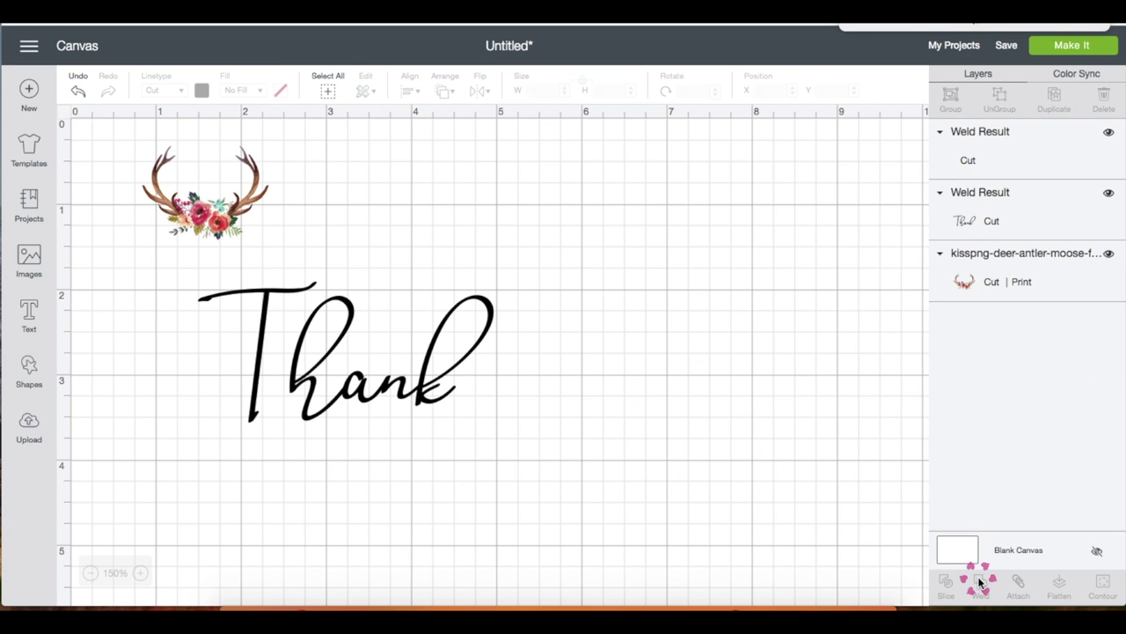
pyautogui.moveTo(726, 387); pyautogui.dragTo(577, 385)
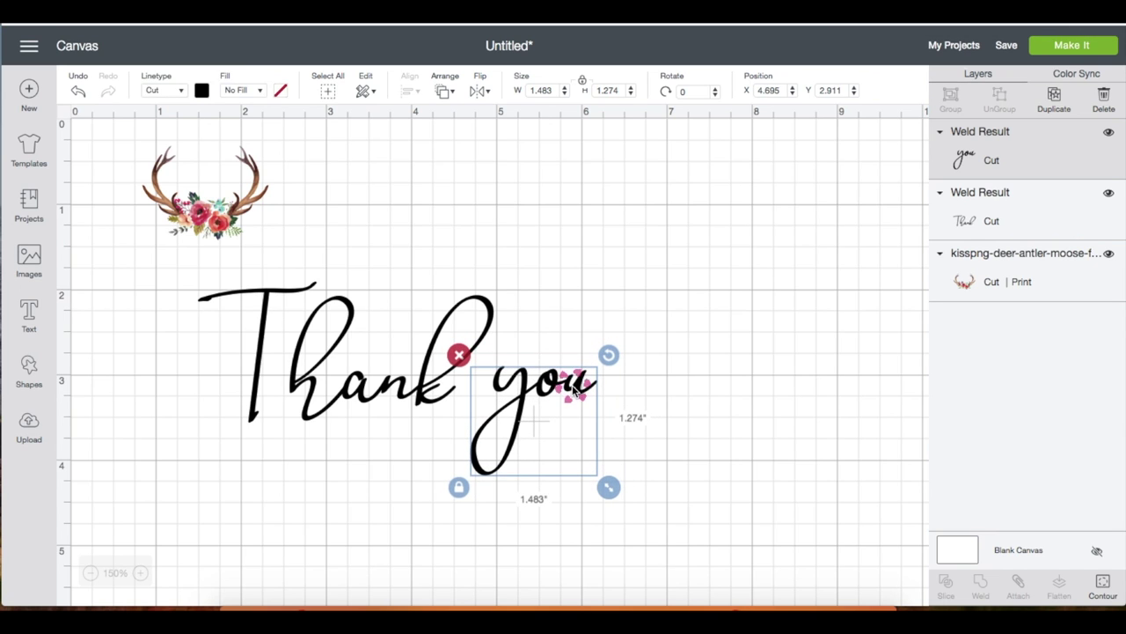
pyautogui.moveTo(682, 340); pyautogui.dragTo(296, 428)
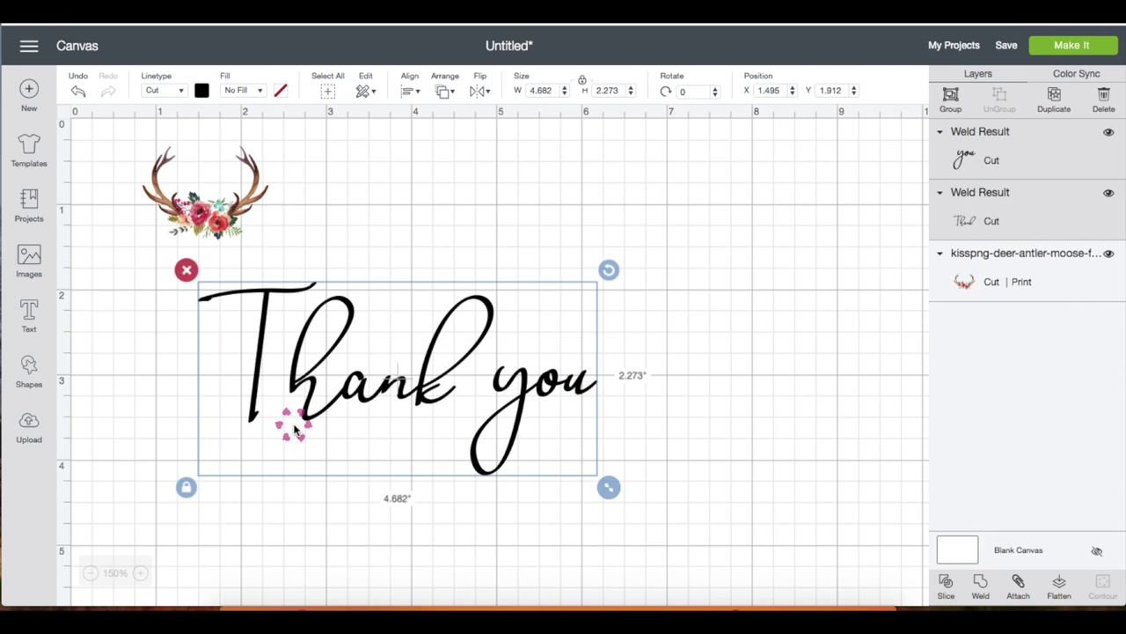
pyautogui.click(982, 588)
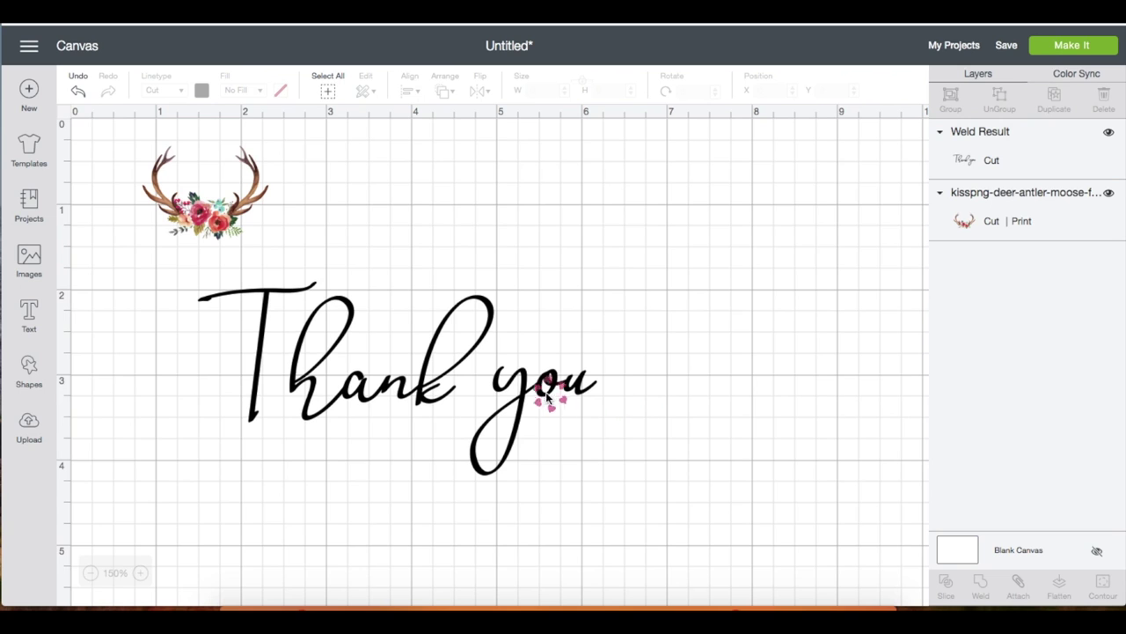
# Shrink 'Thank you' beneath the antlers and centre the pair horizontally, 1.5 × 1.655 in overall
pyautogui.click(540, 387)
pyautogui.moveTo(606, 485); pyautogui.dragTo(227, 280)
pyautogui.click(317, 294)
pyautogui.moveTo(321, 185); pyautogui.dragTo(132, 132)
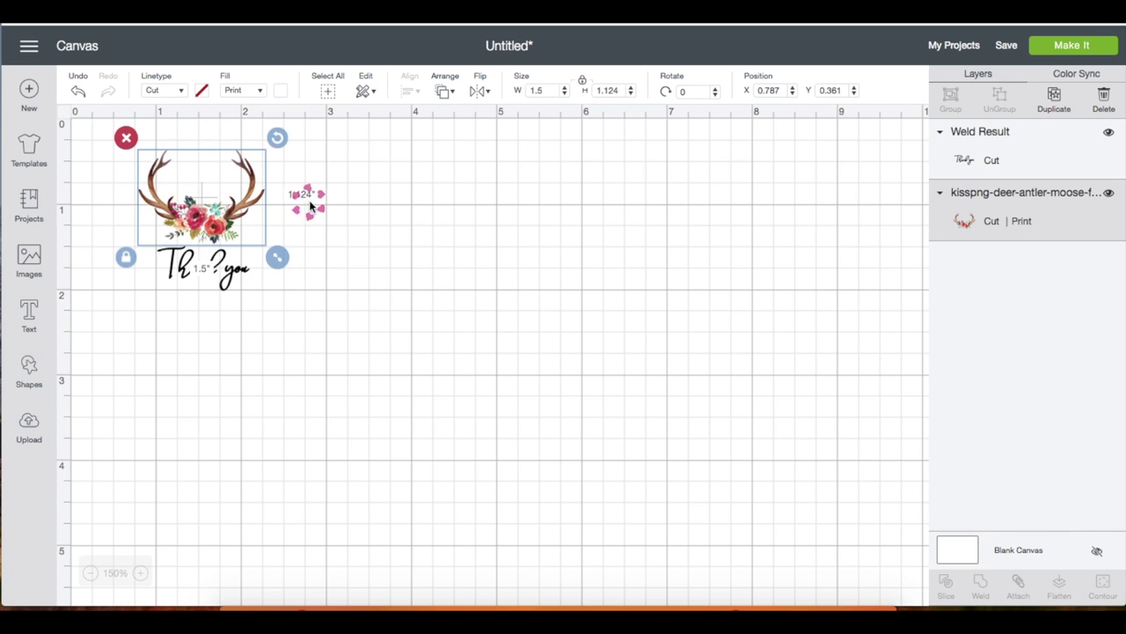
pyautogui.moveTo(315, 204); pyautogui.dragTo(191, 298)
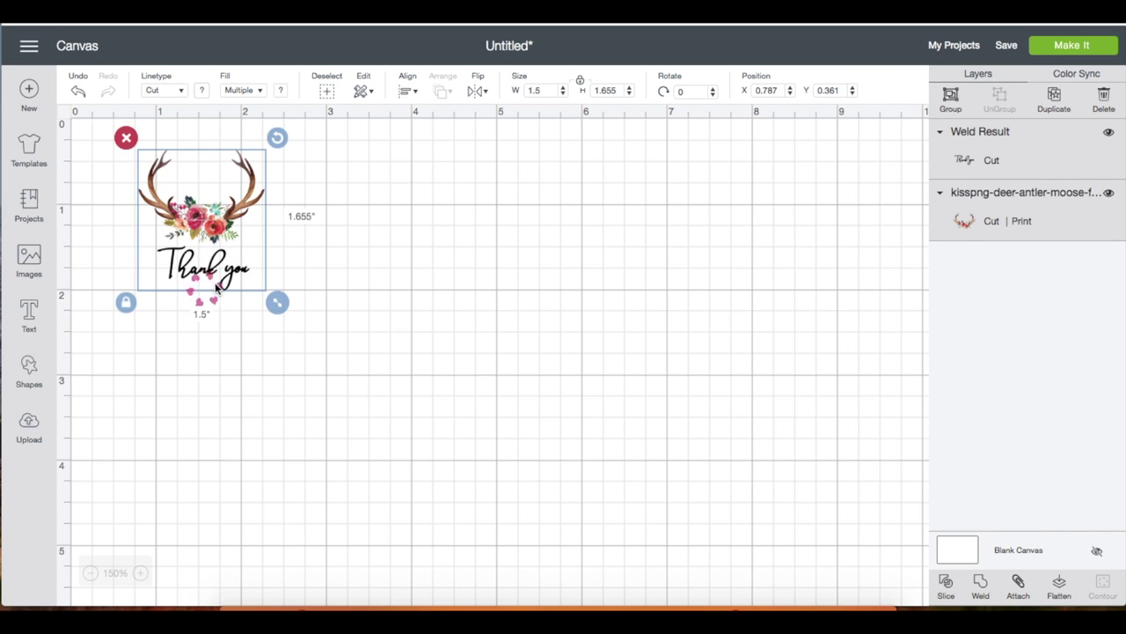
pyautogui.click(409, 92)
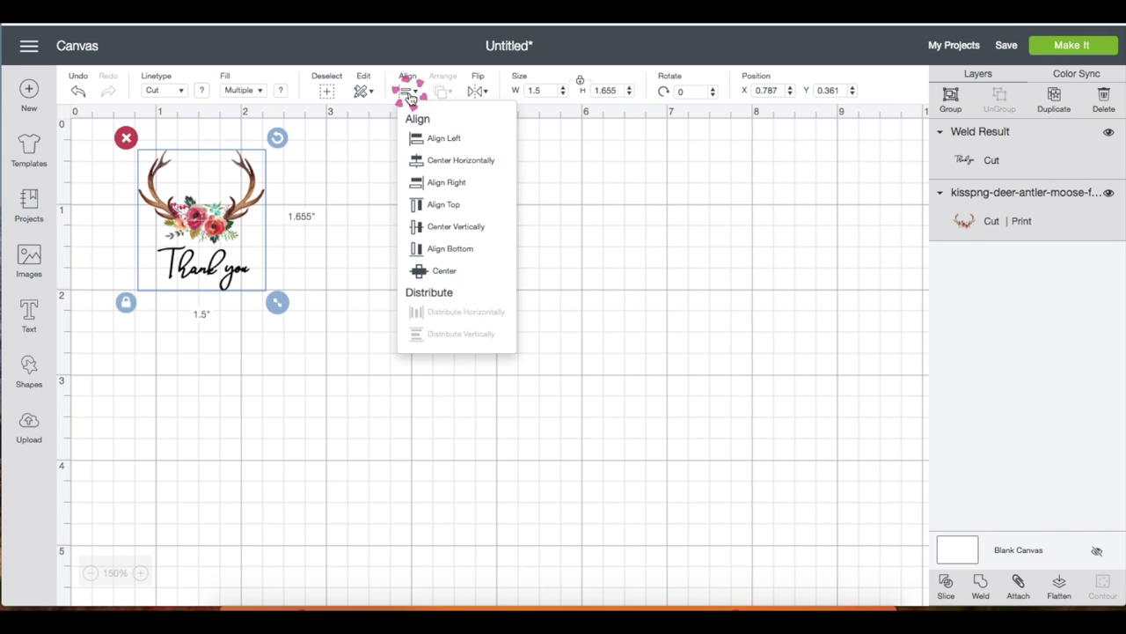
pyautogui.click(443, 161)
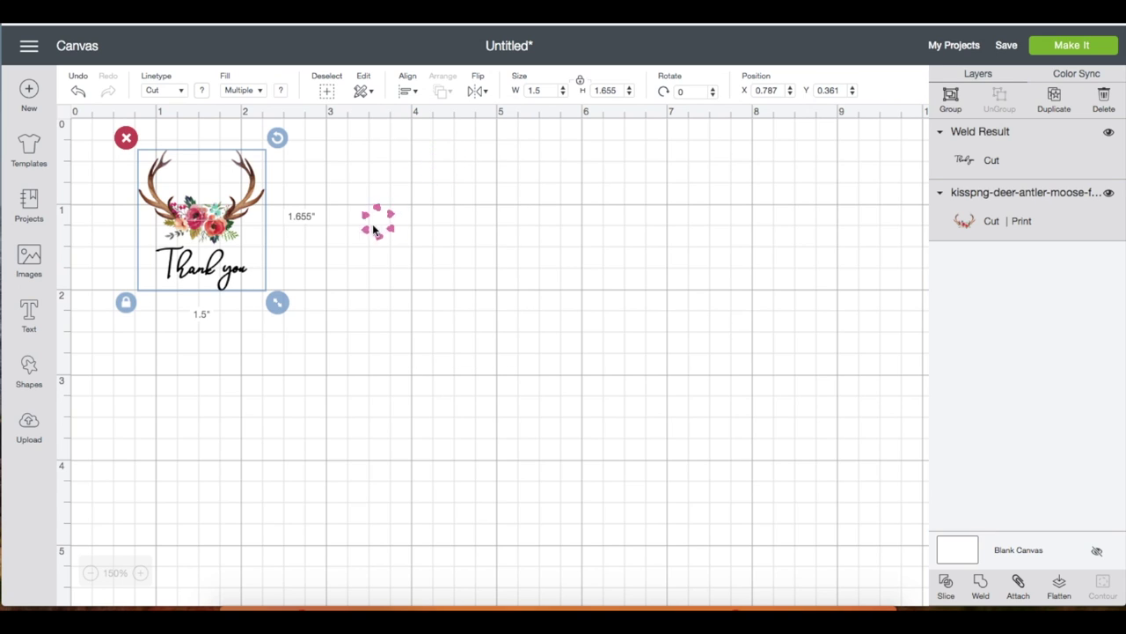
pyautogui.click(336, 238)
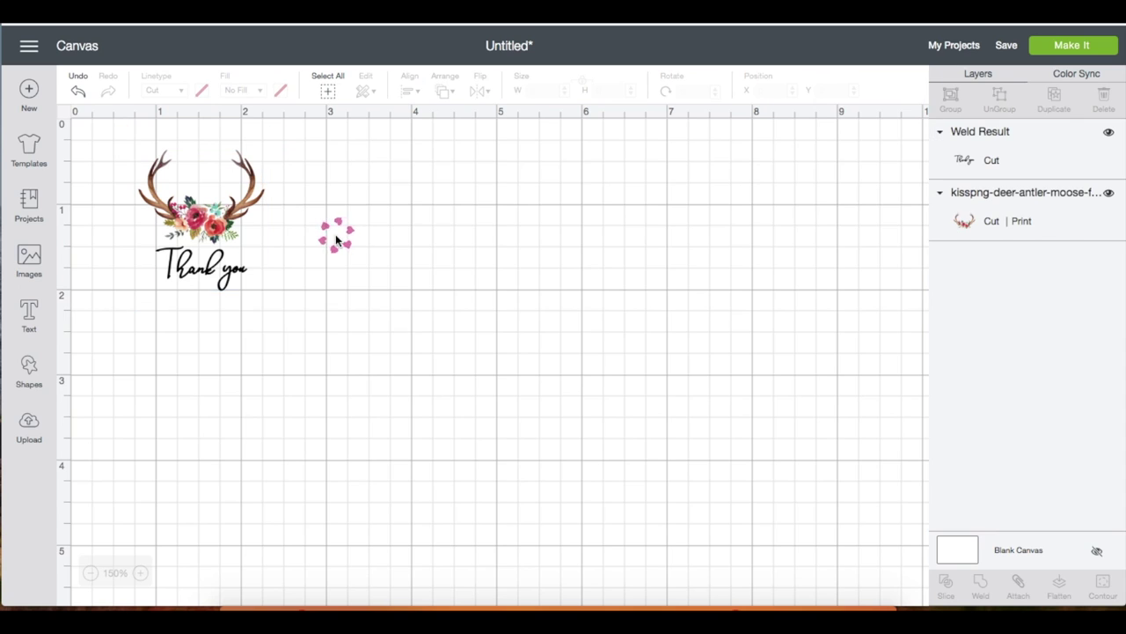
pyautogui.click(30, 364)
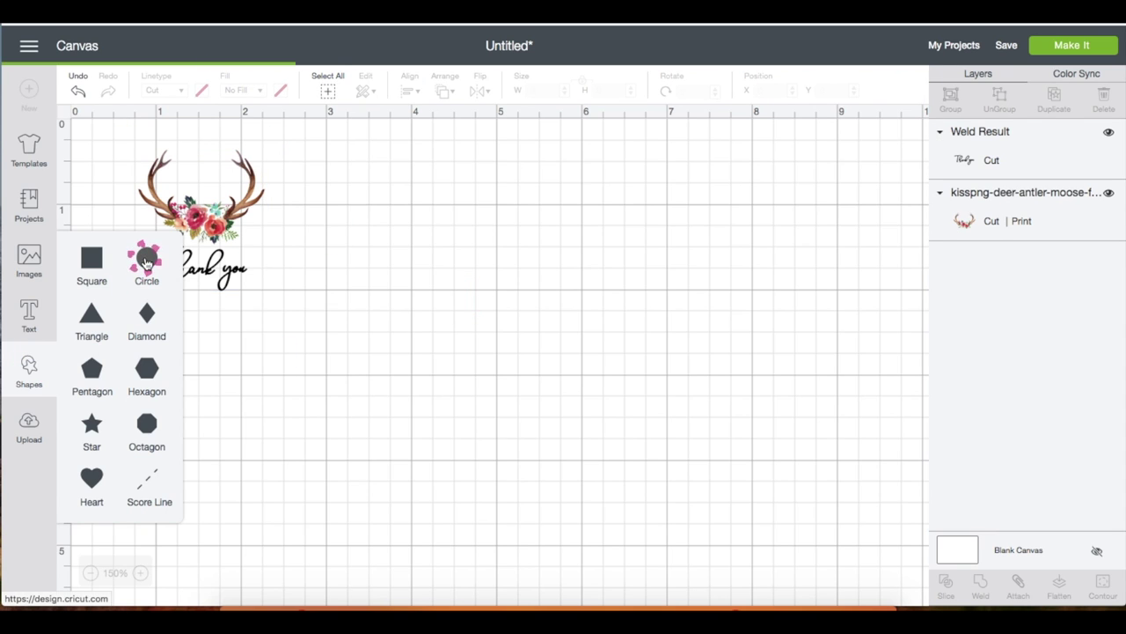
# Add a circle, send it behind the antler artwork, and colour it white
pyautogui.click(146, 261)
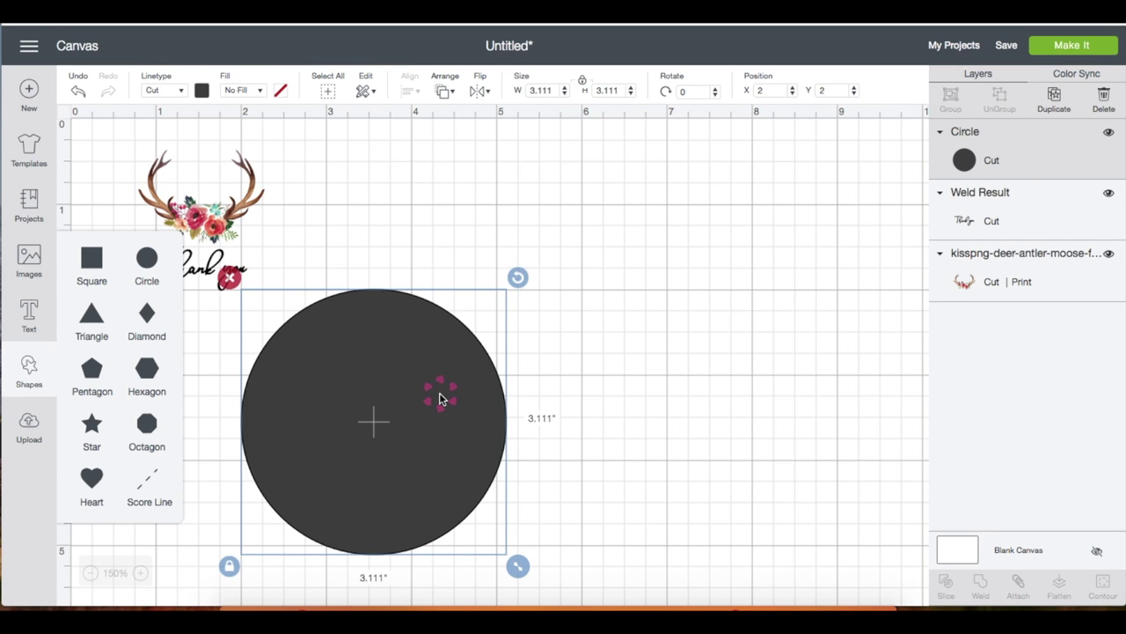
pyautogui.moveTo(438, 391); pyautogui.dragTo(385, 262)
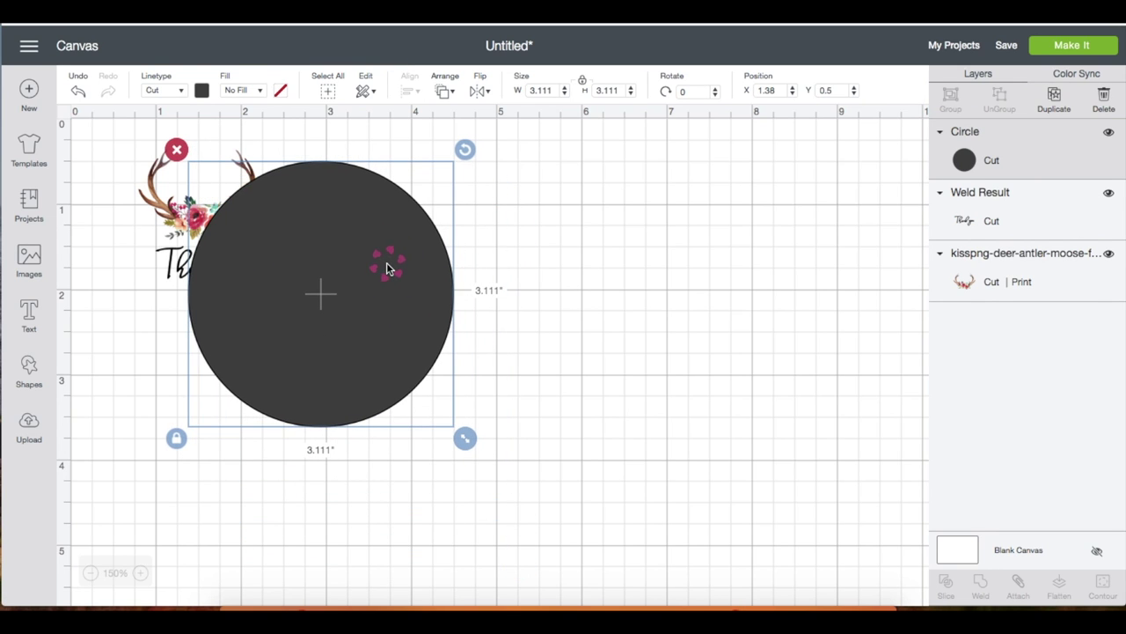
pyautogui.click(444, 92)
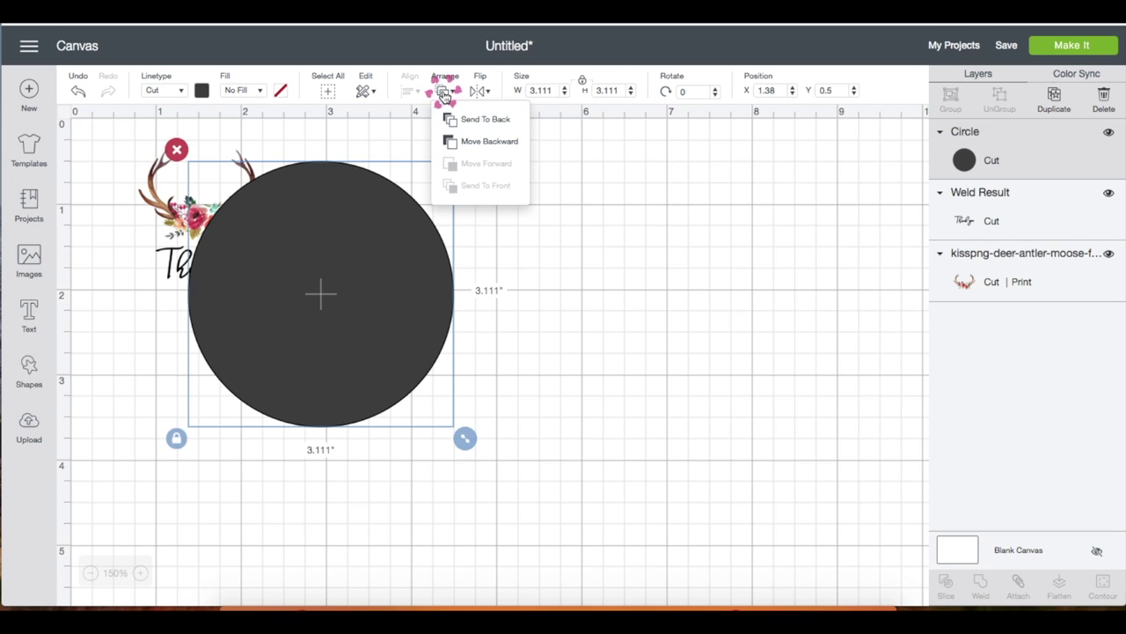
pyautogui.click(456, 118)
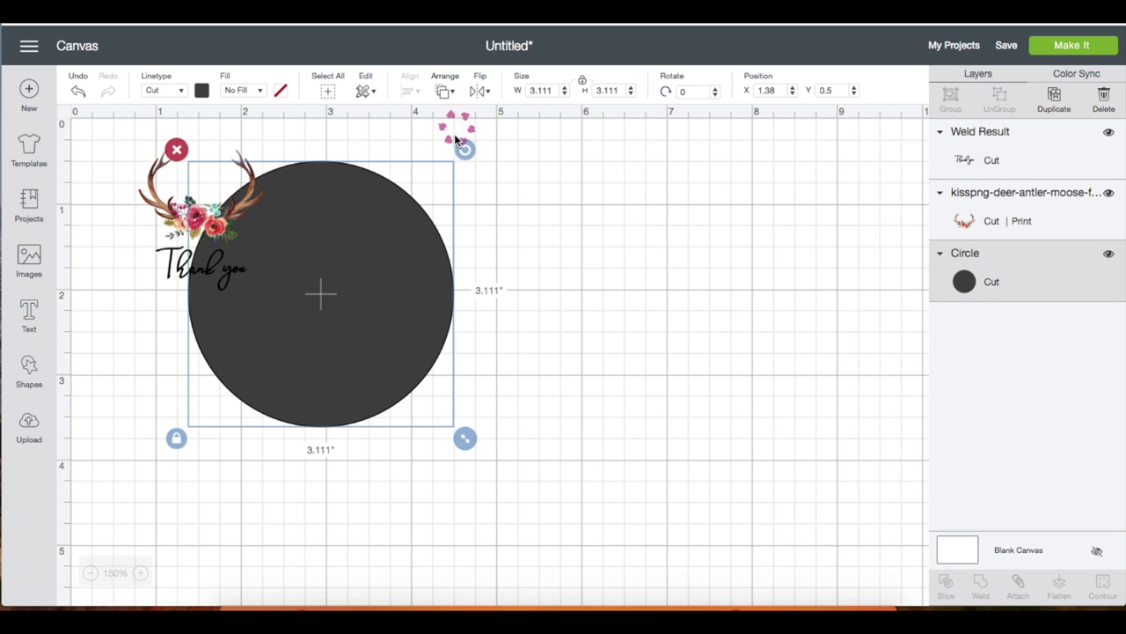
pyautogui.click(202, 91)
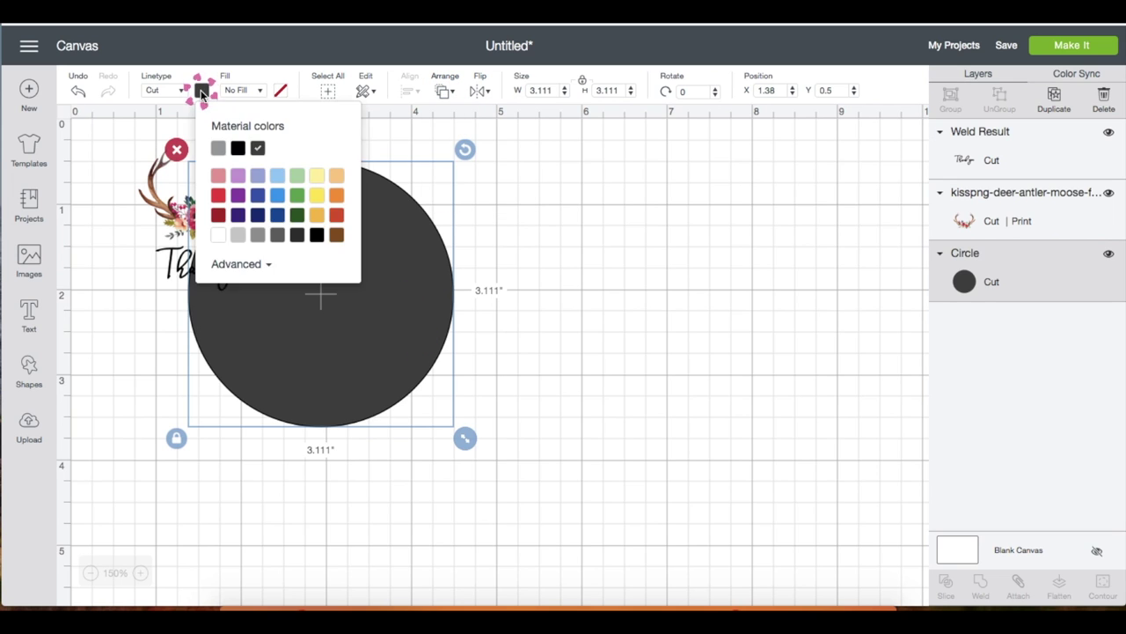
pyautogui.click(222, 235)
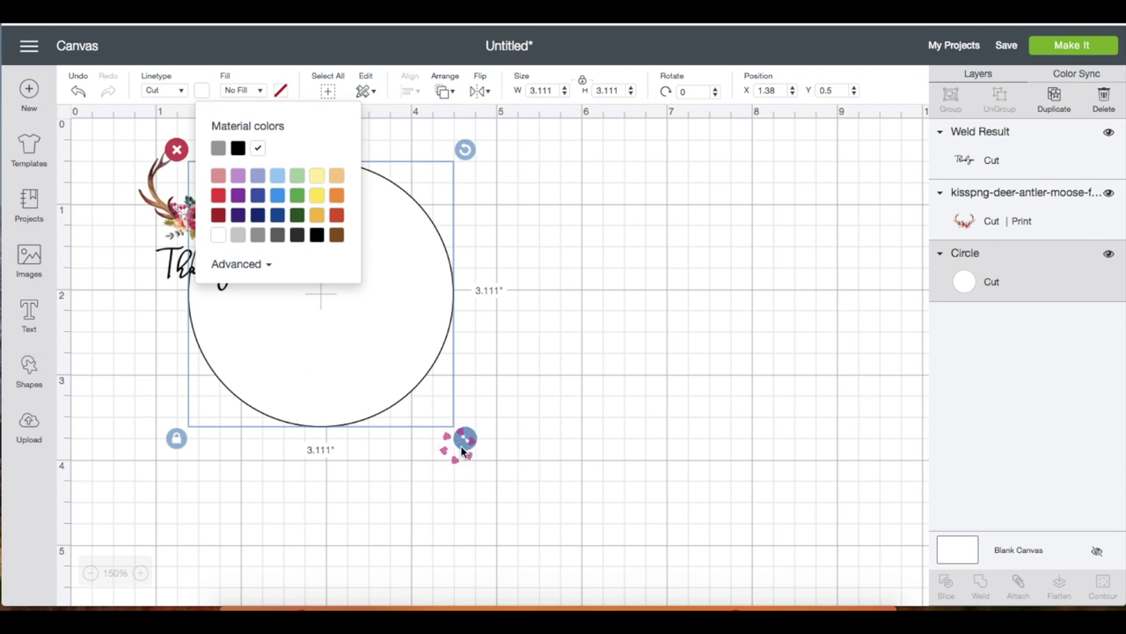
pyautogui.click(426, 346)
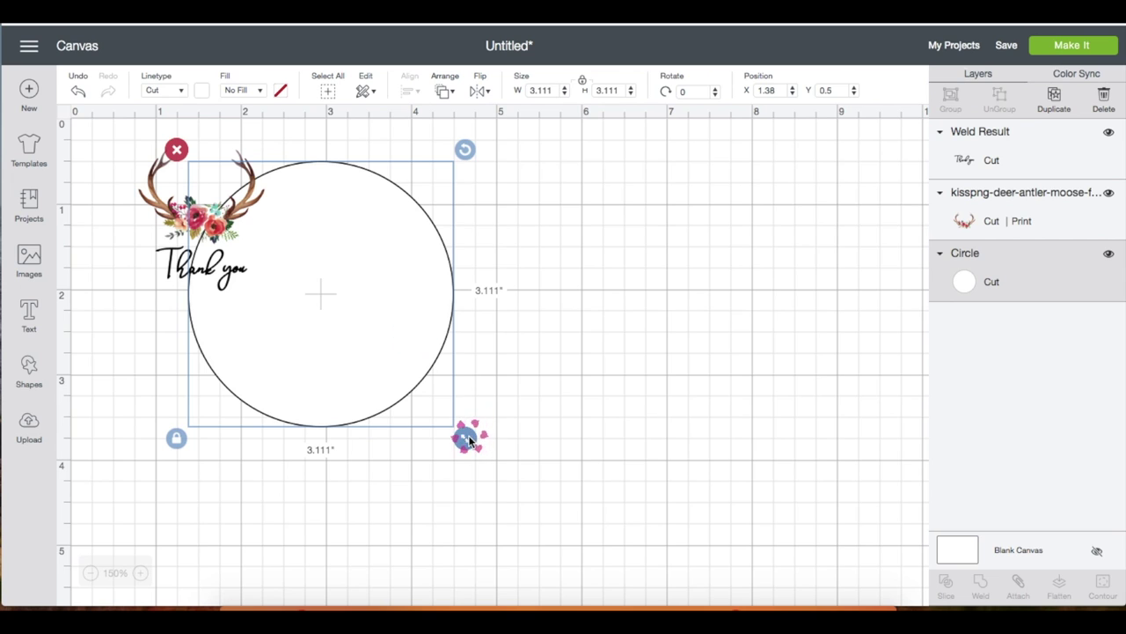
# Resize the circle to about 1.8 in across and position it to frame the artwork
pyautogui.moveTo(464, 437); pyautogui.dragTo(358, 330)
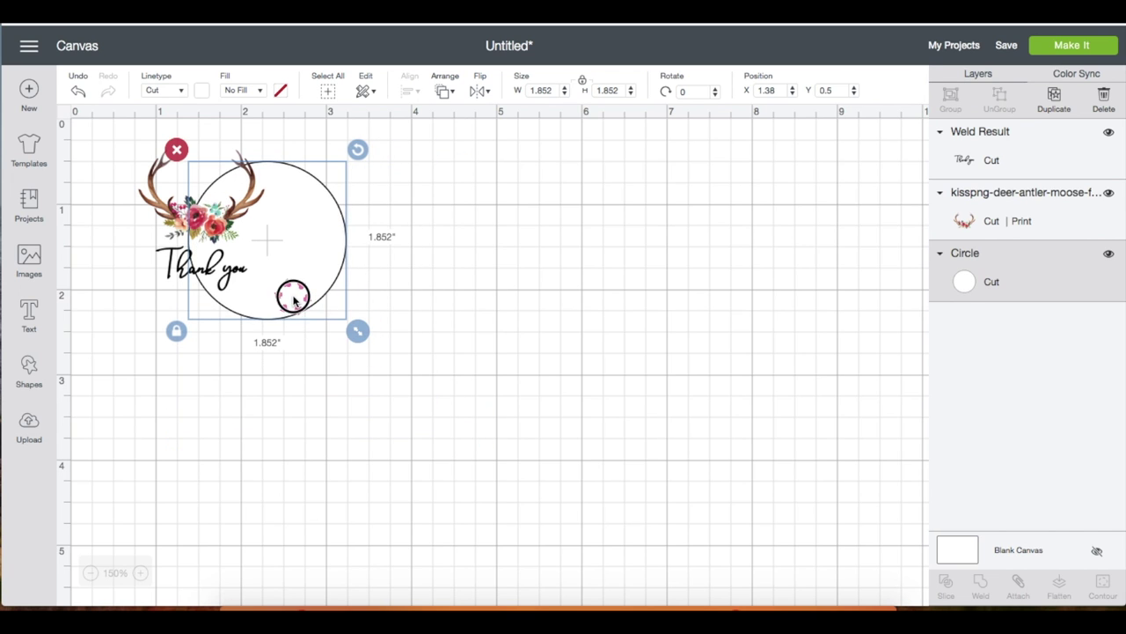
pyautogui.moveTo(291, 296); pyautogui.dragTo(227, 276)
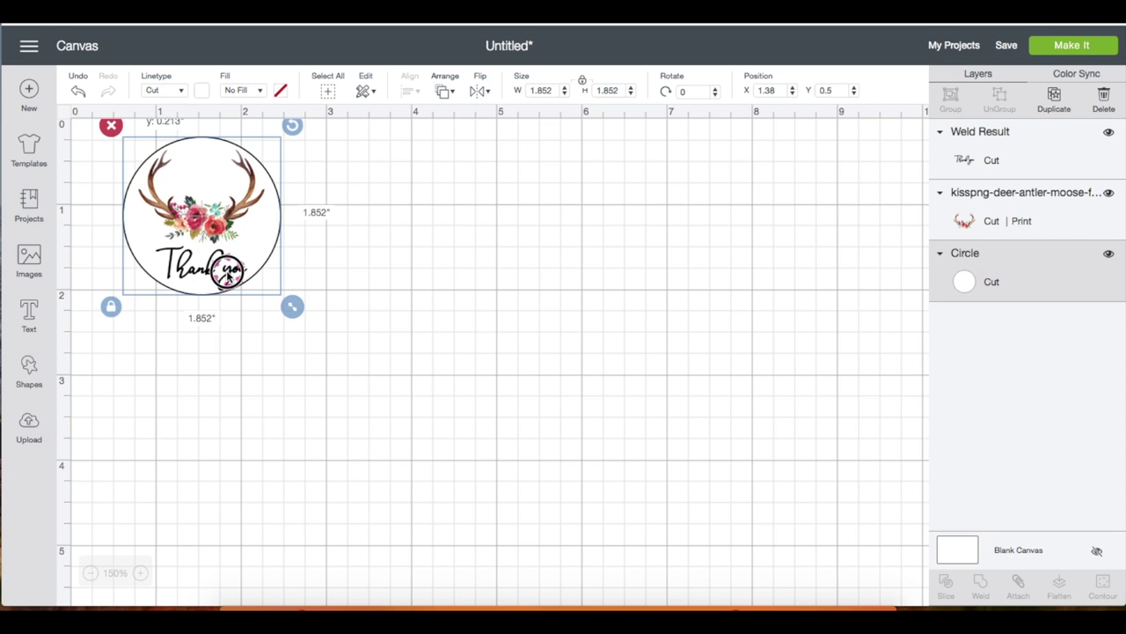
pyautogui.click(110, 305)
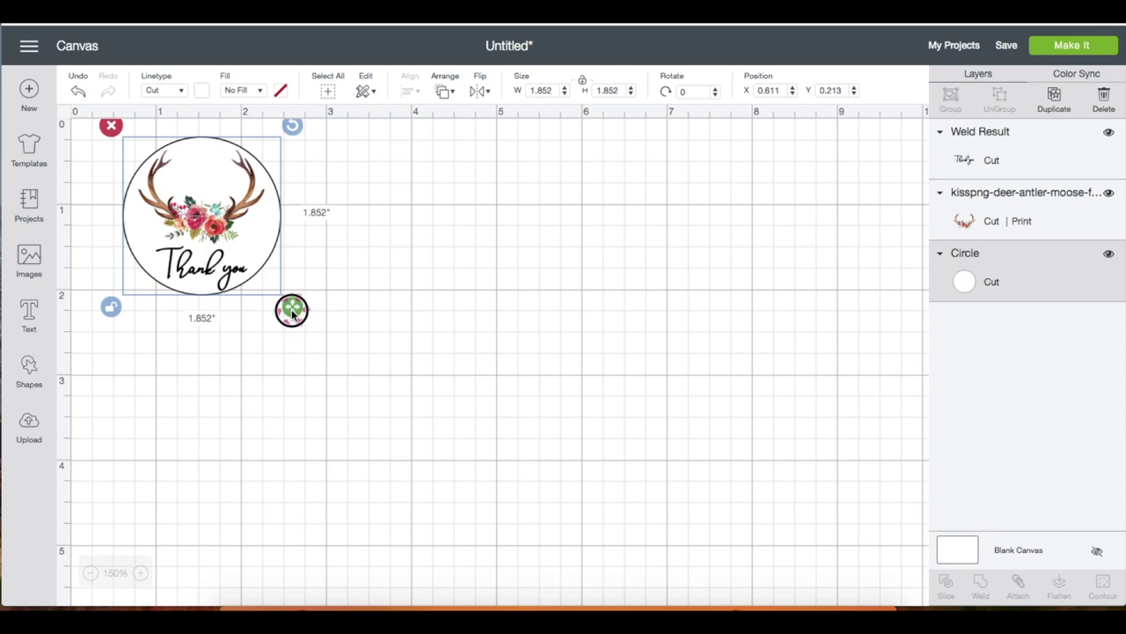
pyautogui.moveTo(292, 309); pyautogui.dragTo(287, 331)
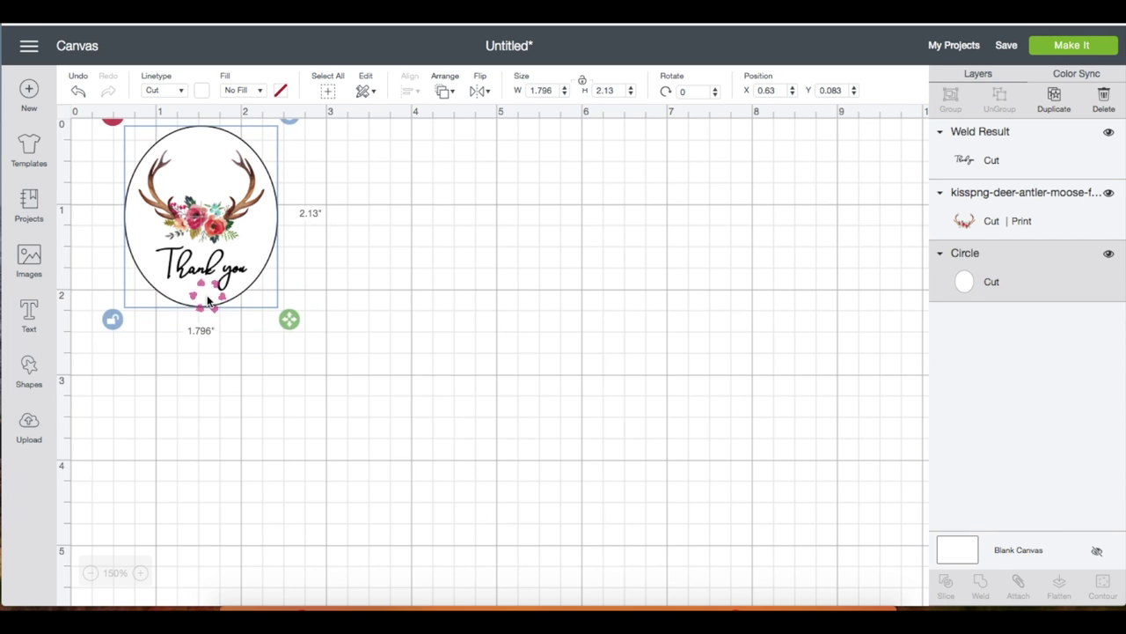
pyautogui.moveTo(289, 319); pyautogui.dragTo(290, 299)
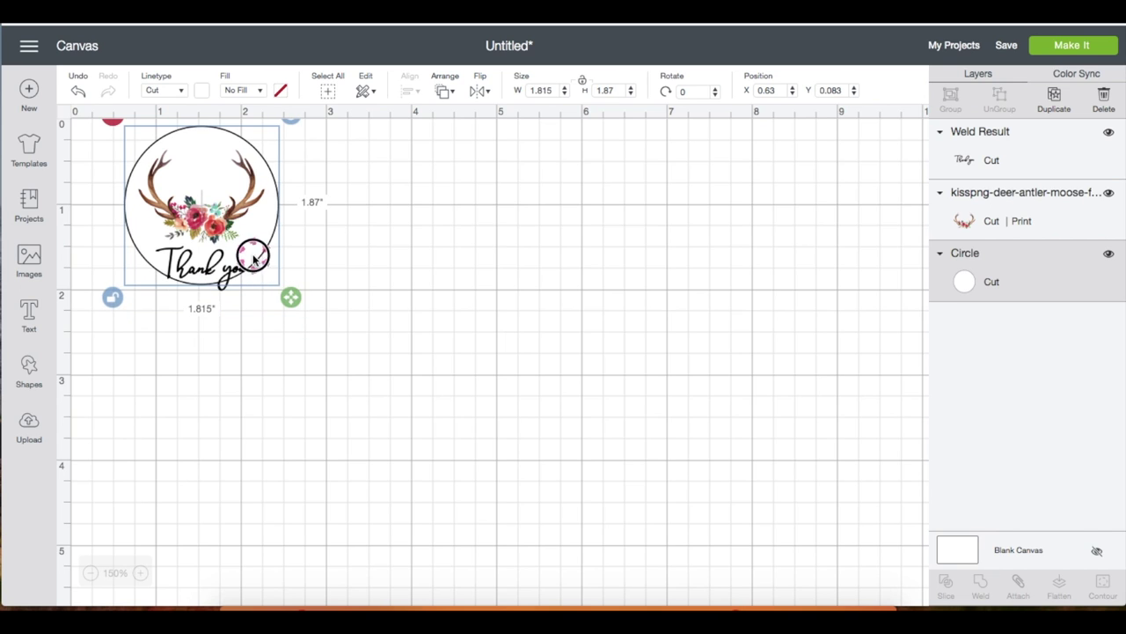
pyautogui.moveTo(252, 244); pyautogui.dragTo(253, 270)
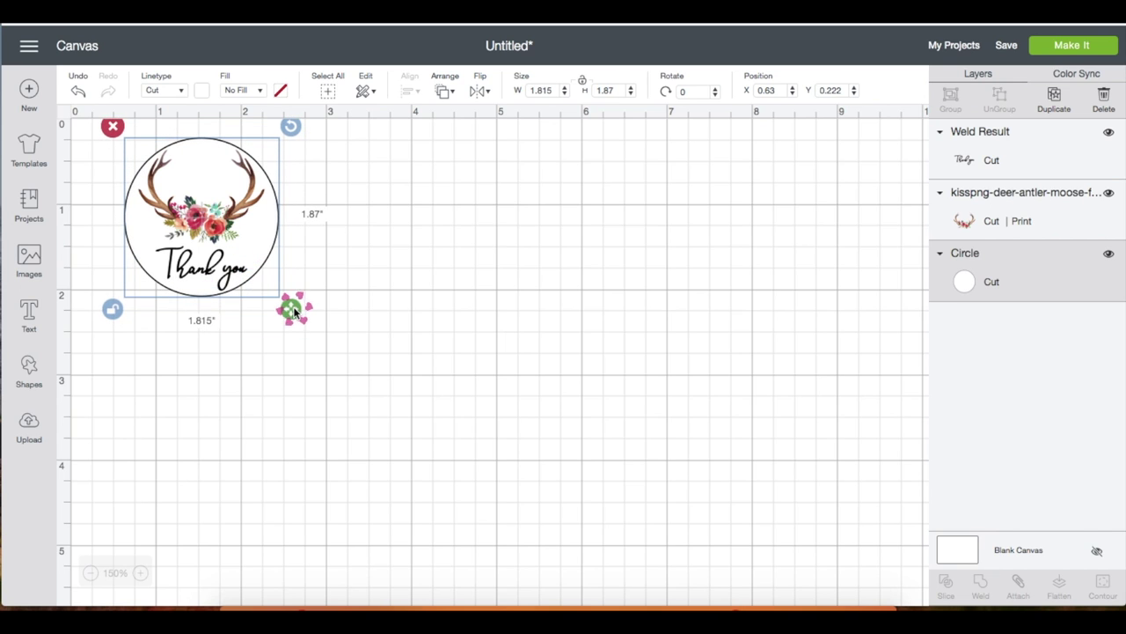
pyautogui.moveTo(291, 308); pyautogui.dragTo(295, 310)
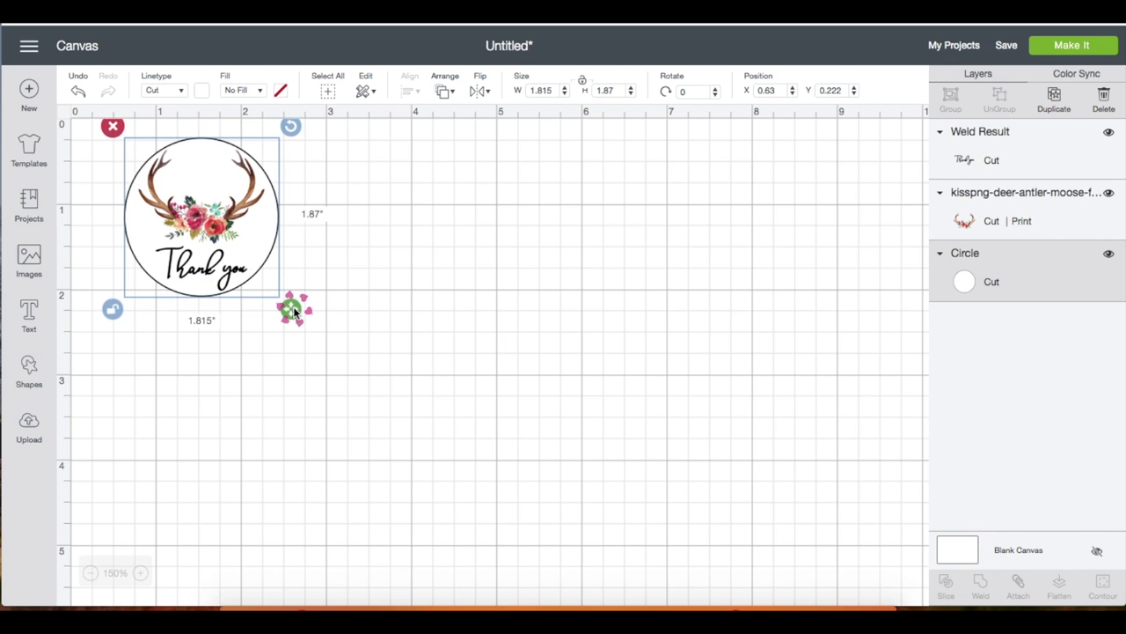
pyautogui.click(352, 231)
pyautogui.moveTo(335, 183); pyautogui.dragTo(152, 341)
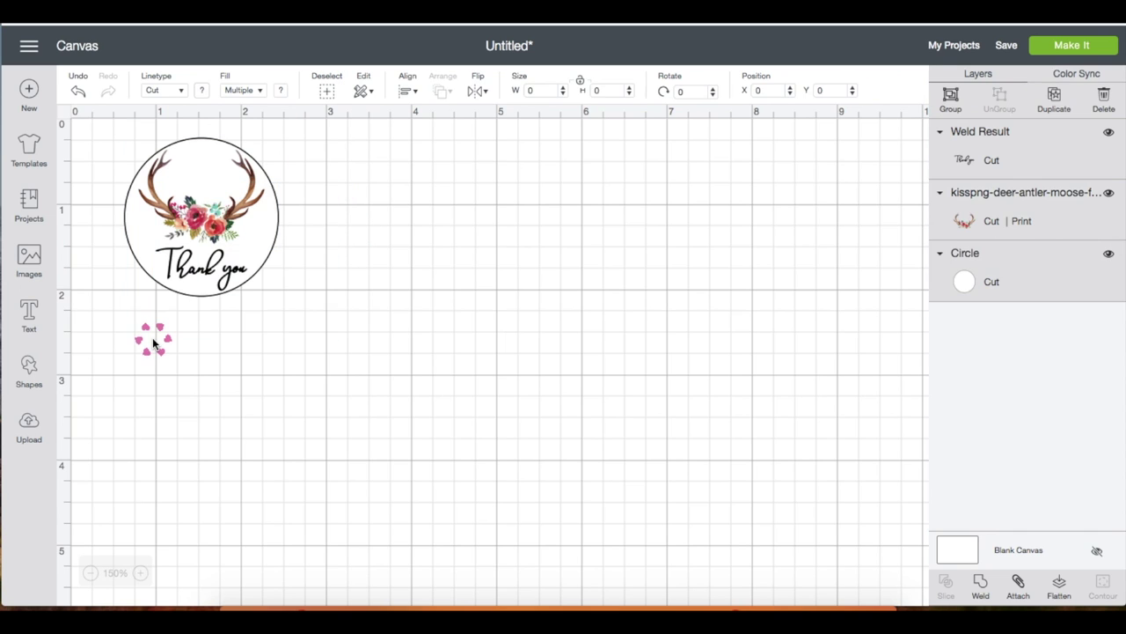
# Centre the artwork in the circle, flatten it into one Print Then Cut layer, and set width to 1.5 in
pyautogui.click(407, 91)
pyautogui.click(435, 160)
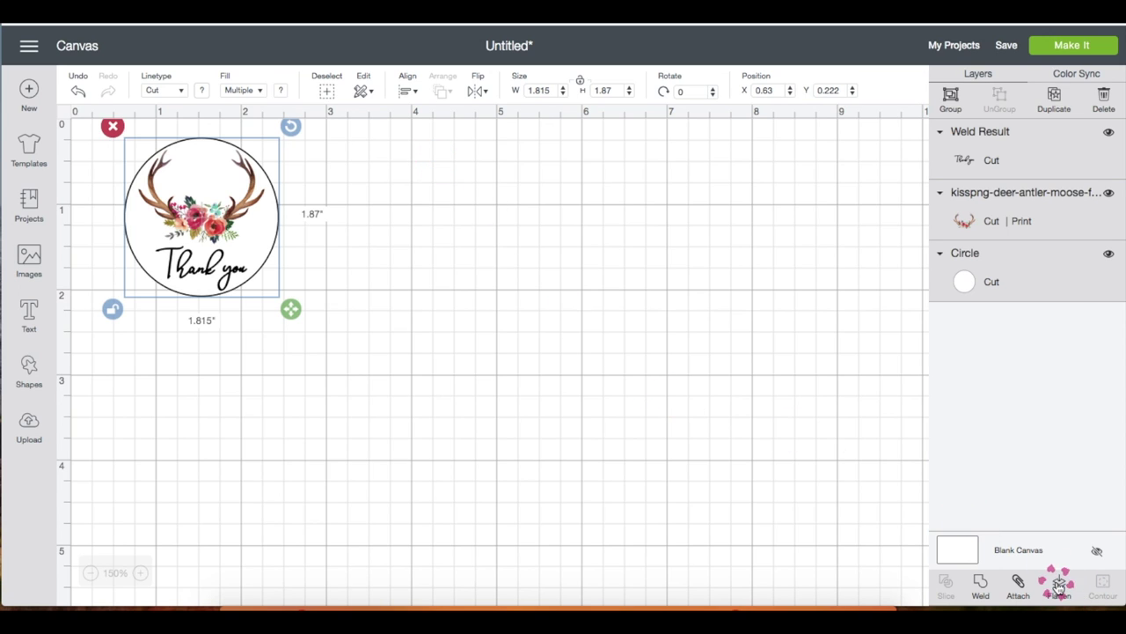
pyautogui.click(1058, 585)
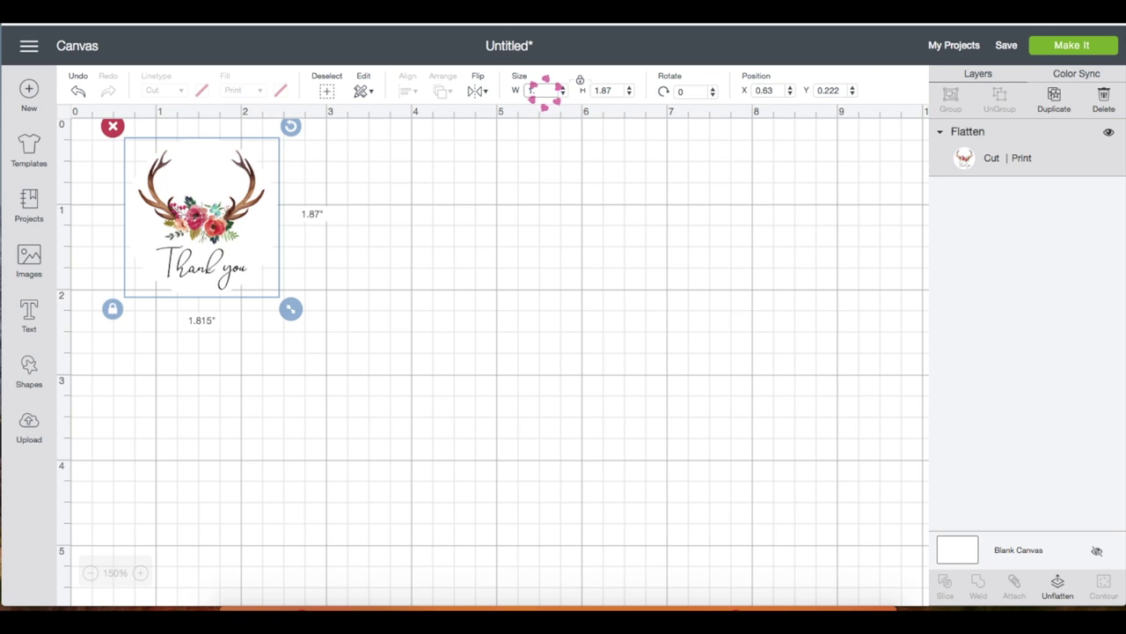
pyautogui.click(616, 89)
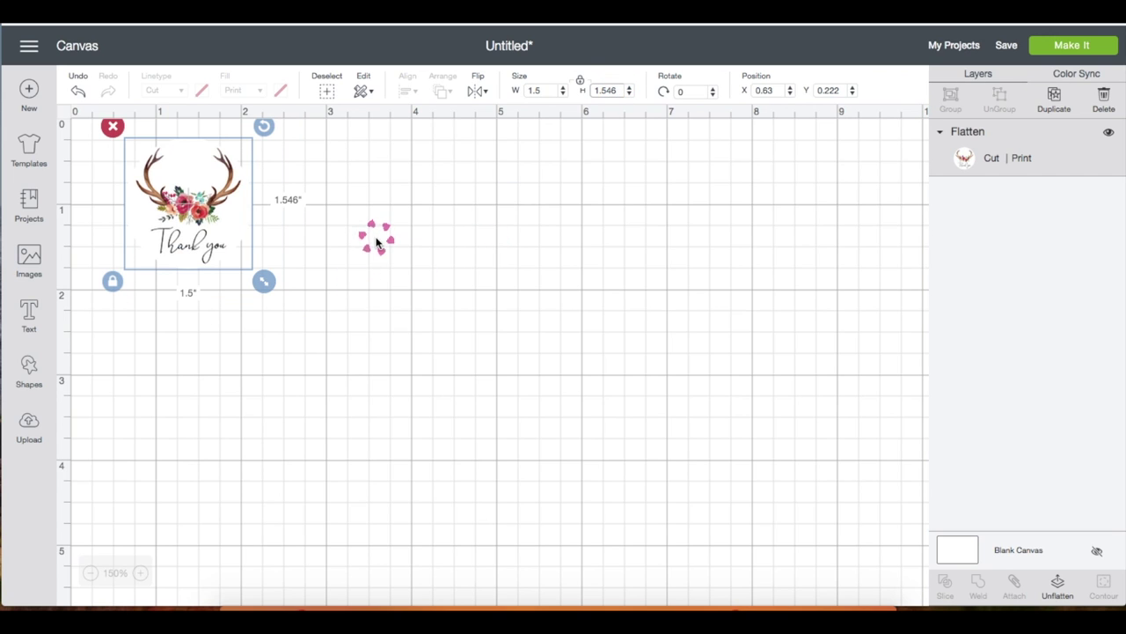
# Duplicate the sticker, drag the copies into a row of four, and delete the extra copy
pyautogui.click(1054, 103)
pyautogui.click(1054, 103)
pyautogui.click(1054, 103)
pyautogui.click(1054, 103)
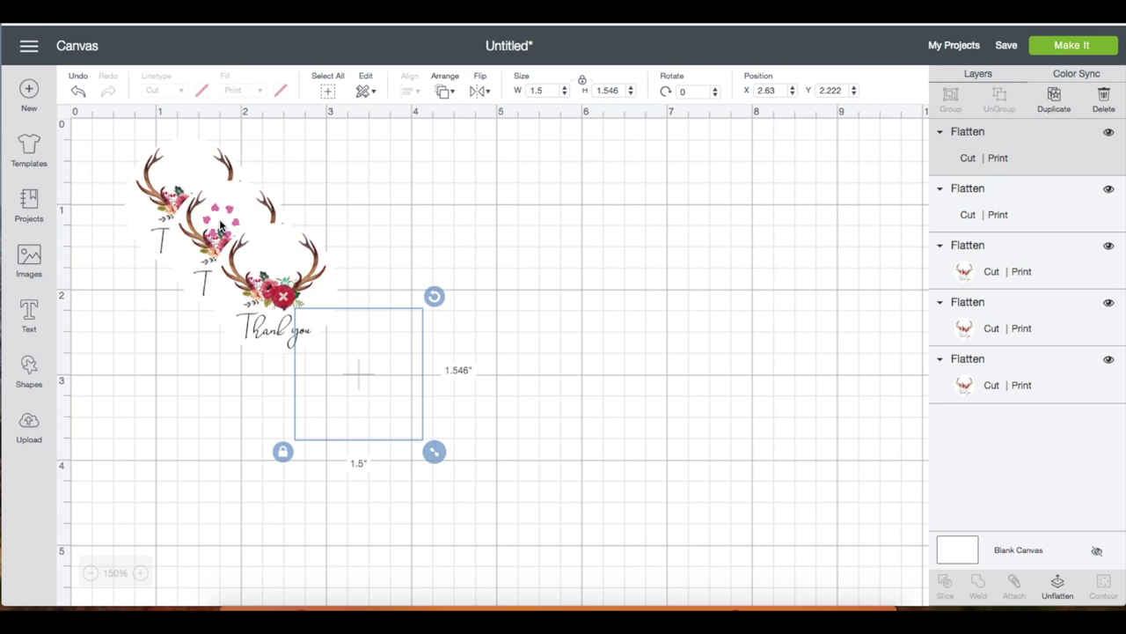
pyautogui.moveTo(220, 227); pyautogui.dragTo(308, 183)
pyautogui.moveTo(372, 345); pyautogui.dragTo(477, 184)
pyautogui.moveTo(364, 286); pyautogui.dragTo(618, 147)
pyautogui.moveTo(285, 364); pyautogui.dragTo(290, 402)
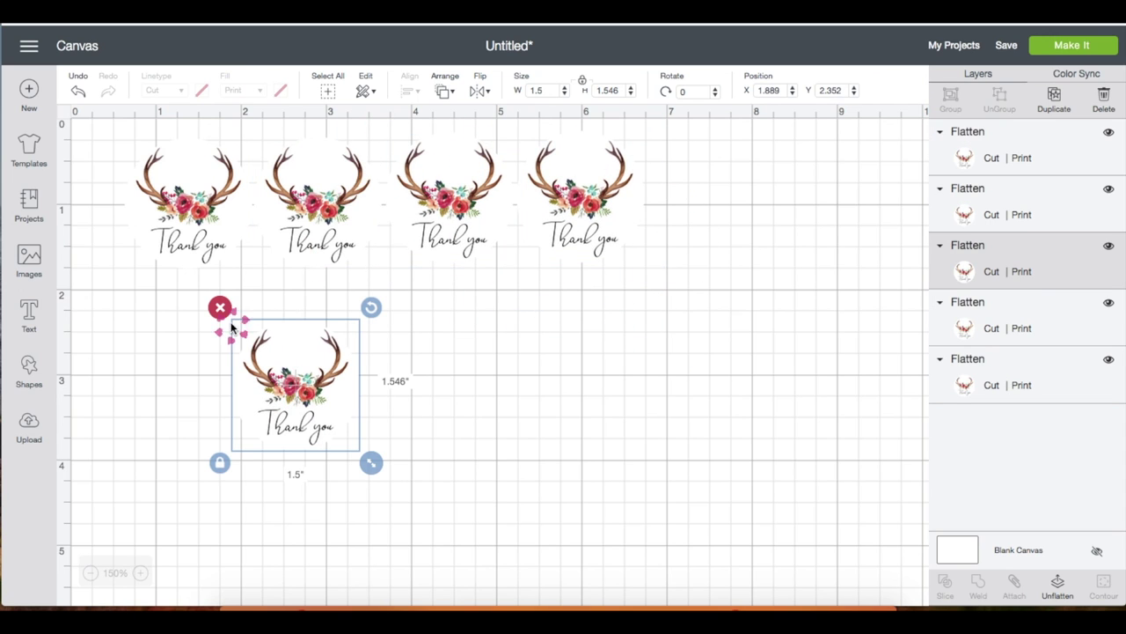
pyautogui.press('Delete')
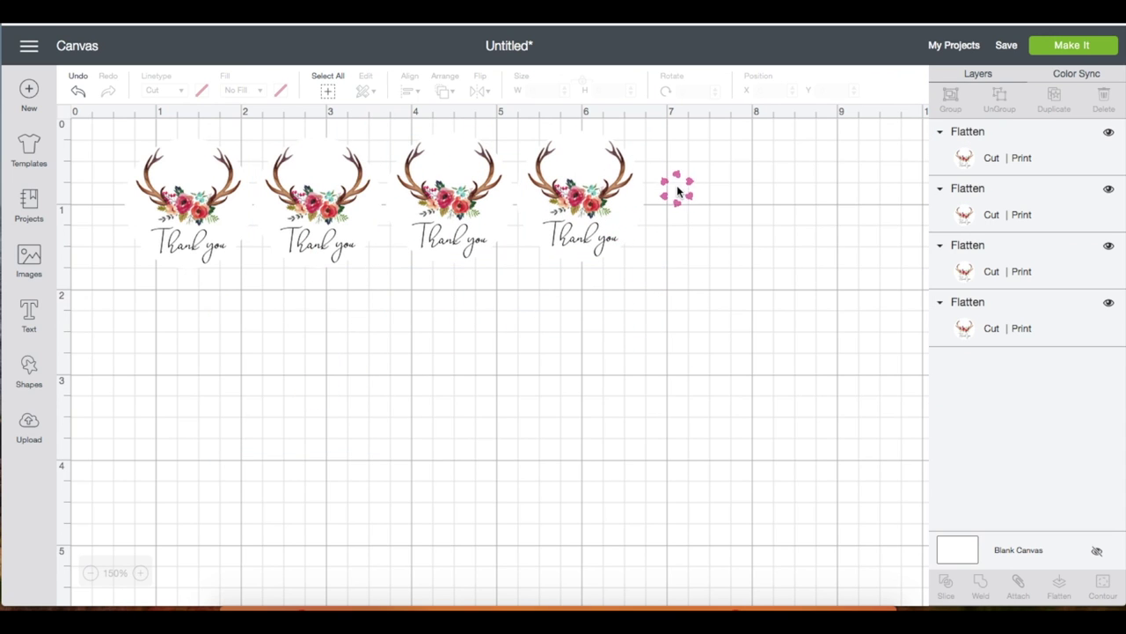
# Distribute the four stickers evenly and move the row to the canvas's top-left corner
pyautogui.moveTo(674, 176); pyautogui.dragTo(148, 239)
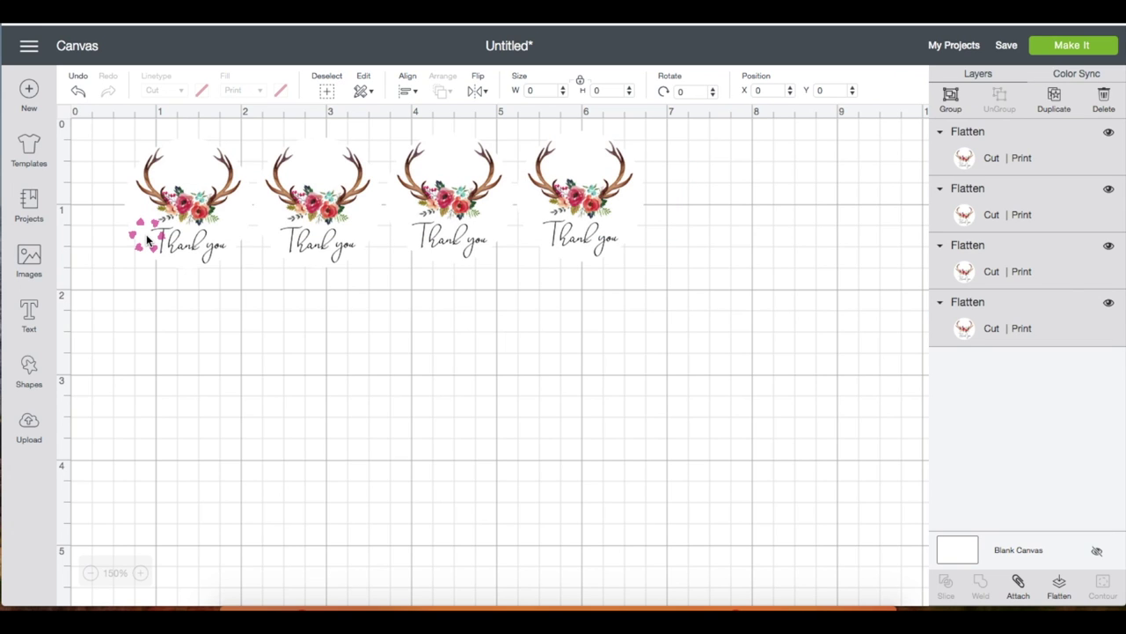
pyautogui.click(409, 92)
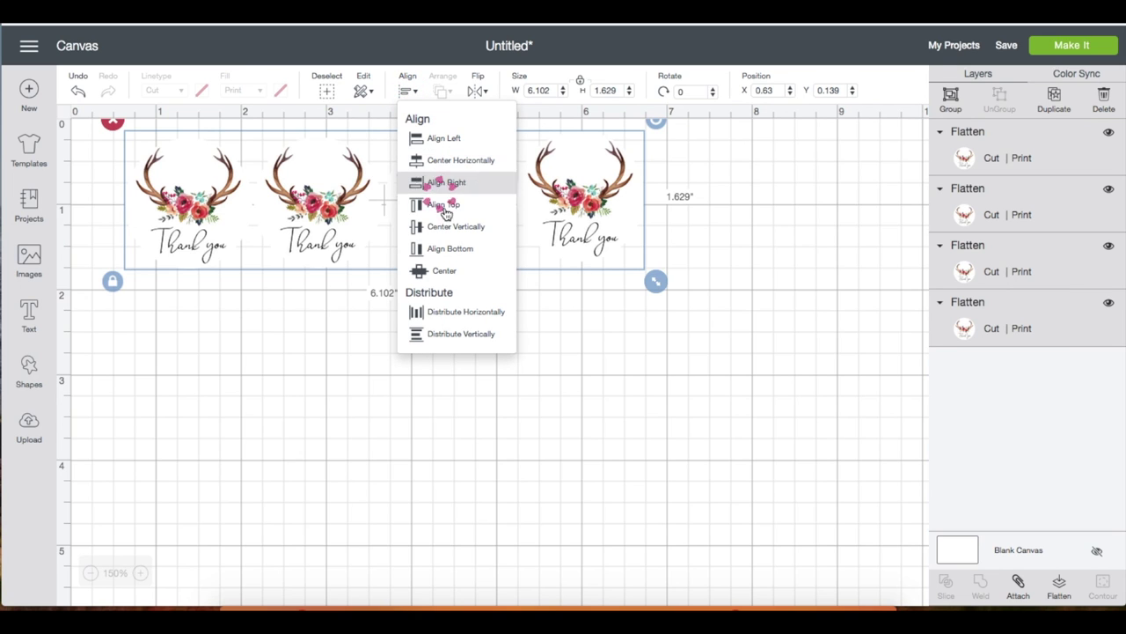
pyautogui.click(484, 311)
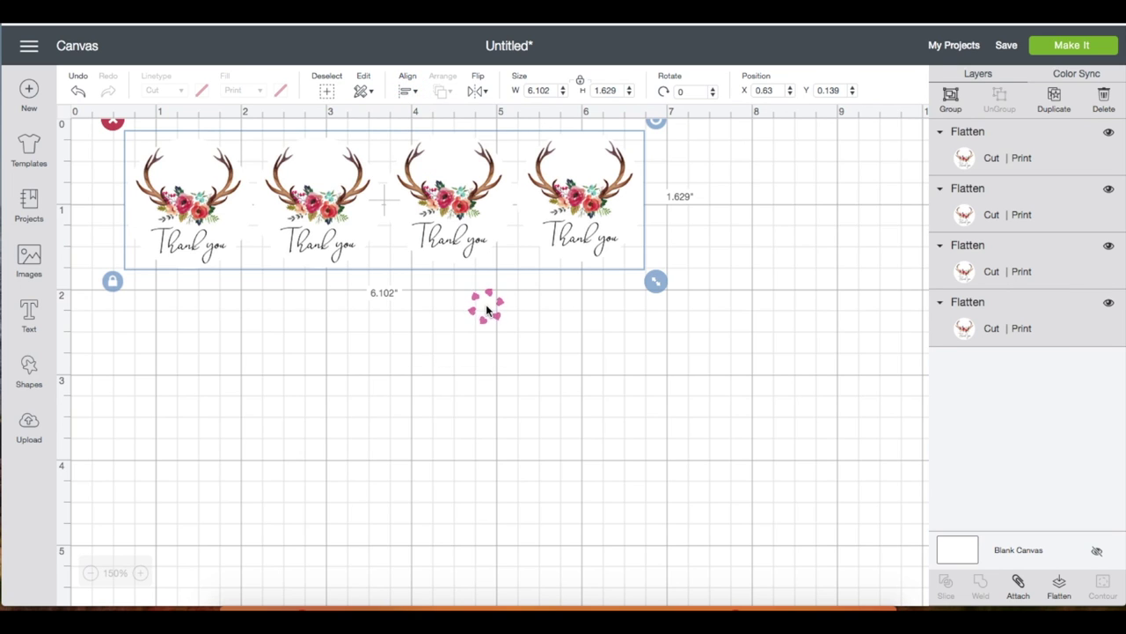
pyautogui.click(409, 92)
pyautogui.click(467, 338)
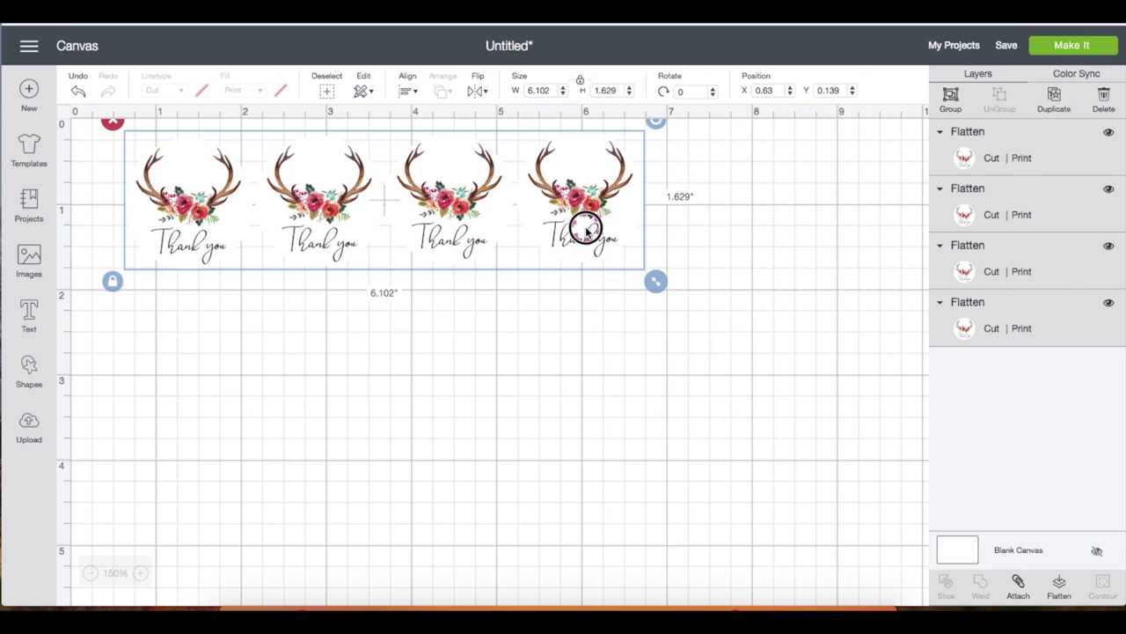
pyautogui.moveTo(578, 226); pyautogui.dragTo(525, 212)
pyautogui.click(467, 235)
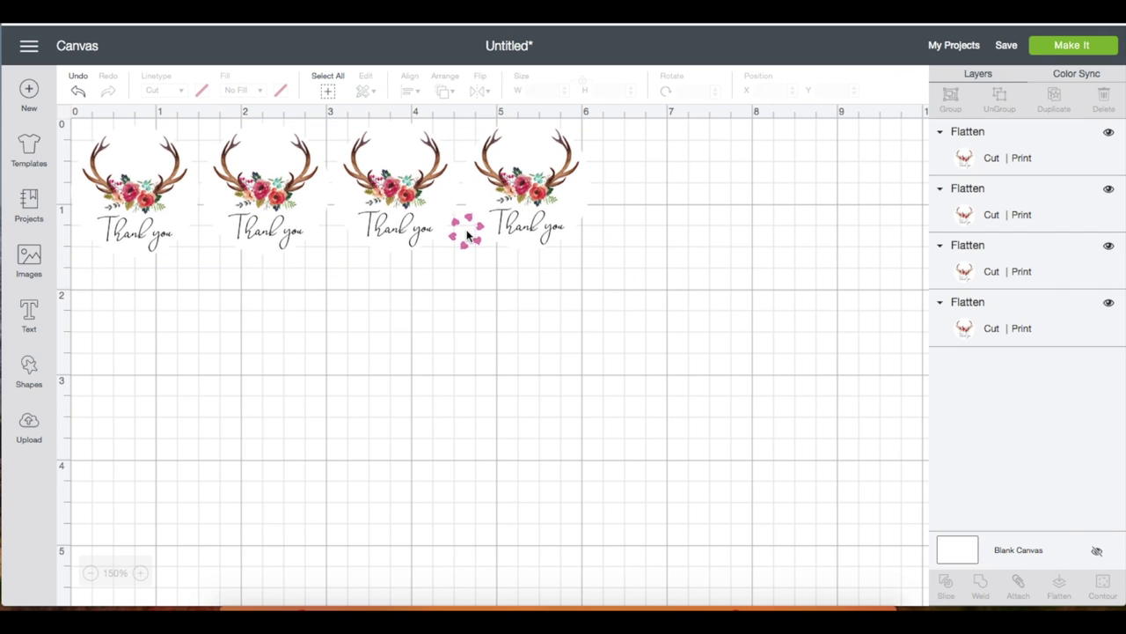
pyautogui.click(395, 368)
pyautogui.moveTo(664, 174); pyautogui.dragTo(123, 263)
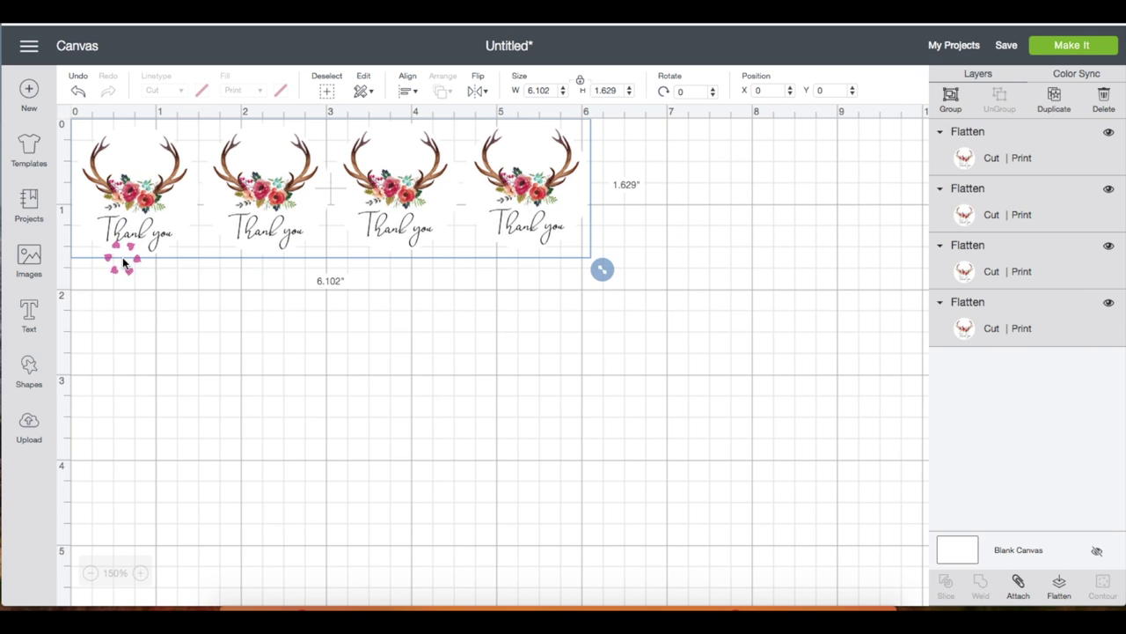
# Group the sticker row, duplicate it, and arrange the copies into five rows down the sheet
pyautogui.click(869, 104)
pyautogui.click(951, 107)
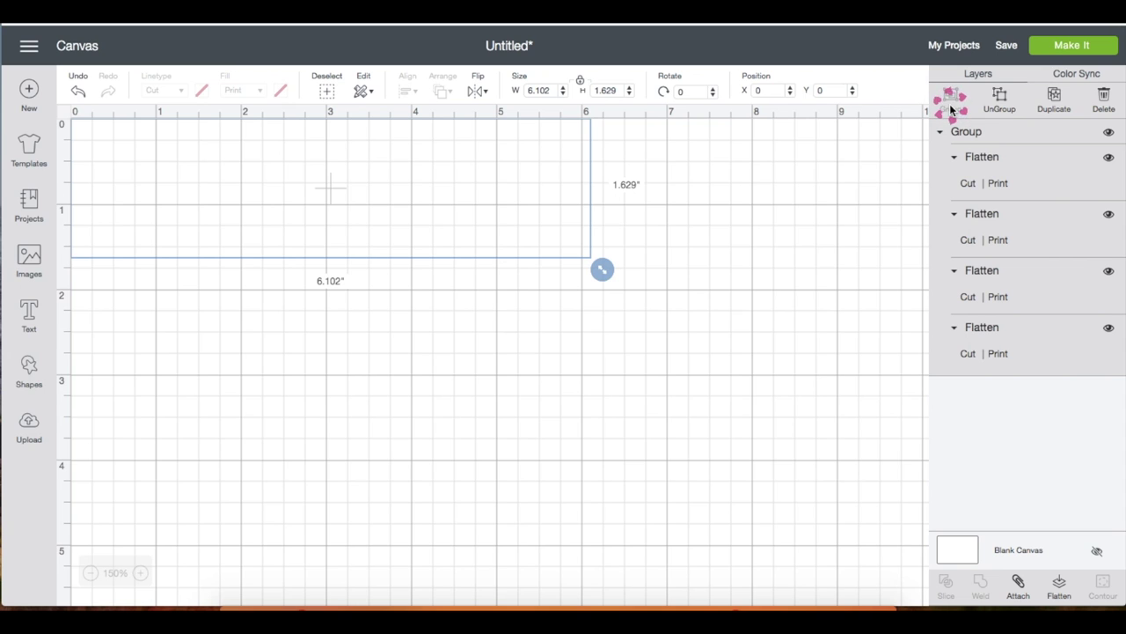
pyautogui.click(1054, 98)
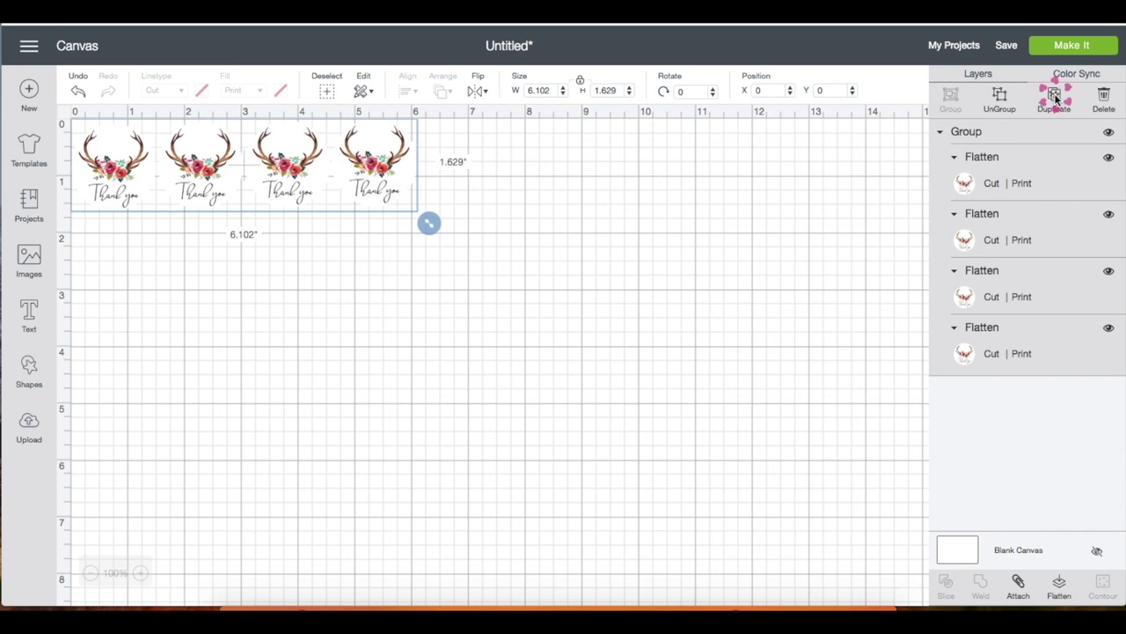
pyautogui.click(1056, 99)
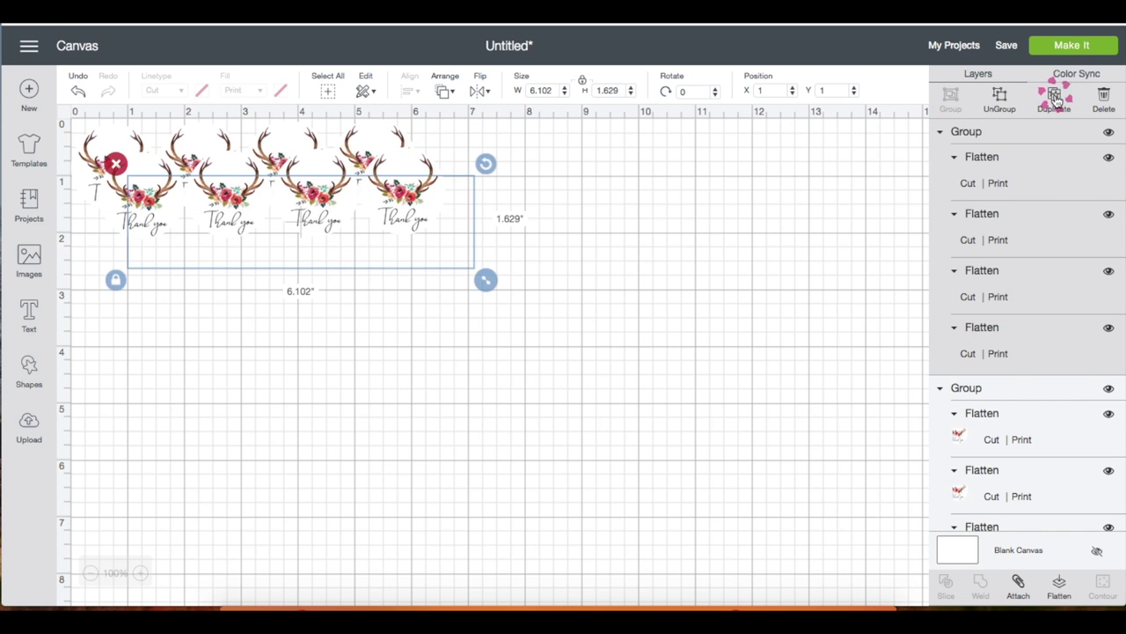
pyautogui.click(1056, 99)
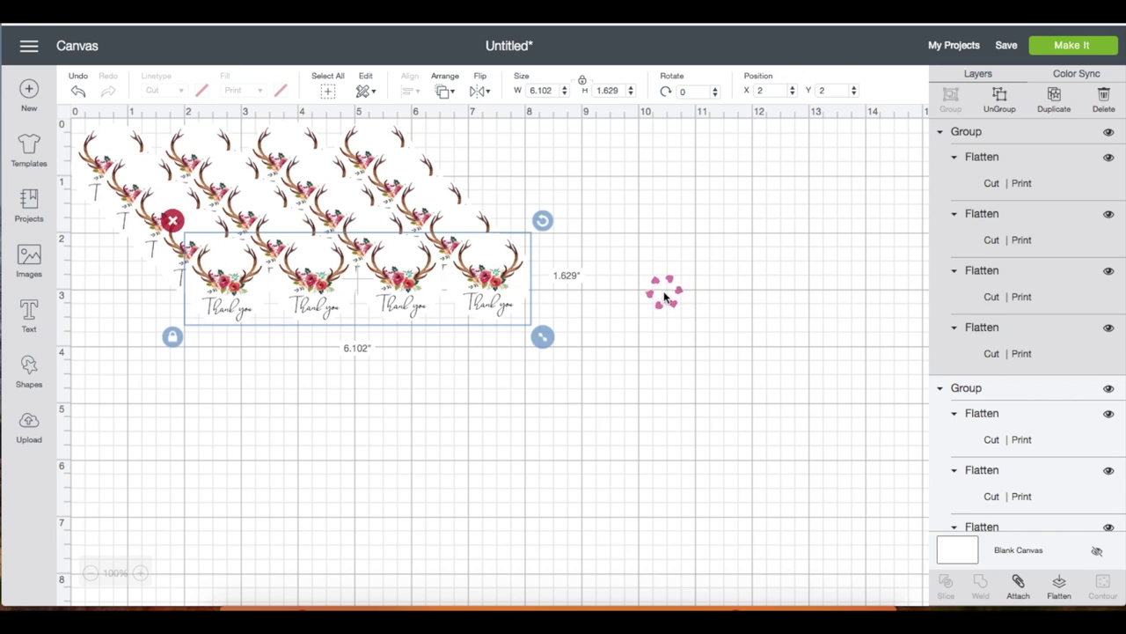
pyautogui.moveTo(491, 290); pyautogui.dragTo(340, 568)
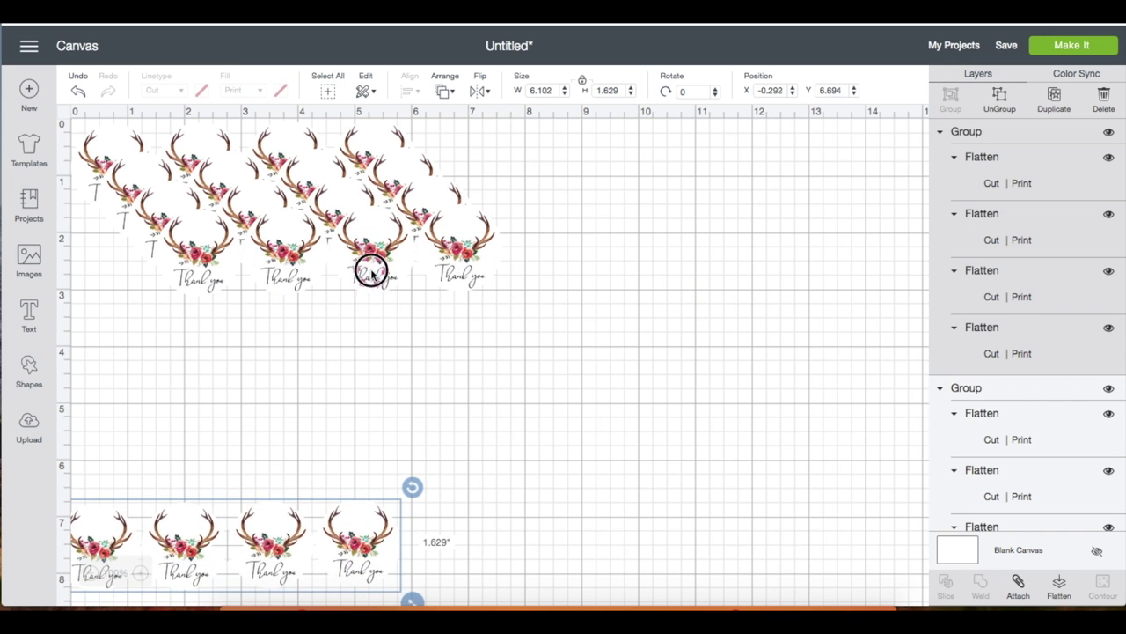
pyautogui.moveTo(373, 267); pyautogui.dragTo(264, 487)
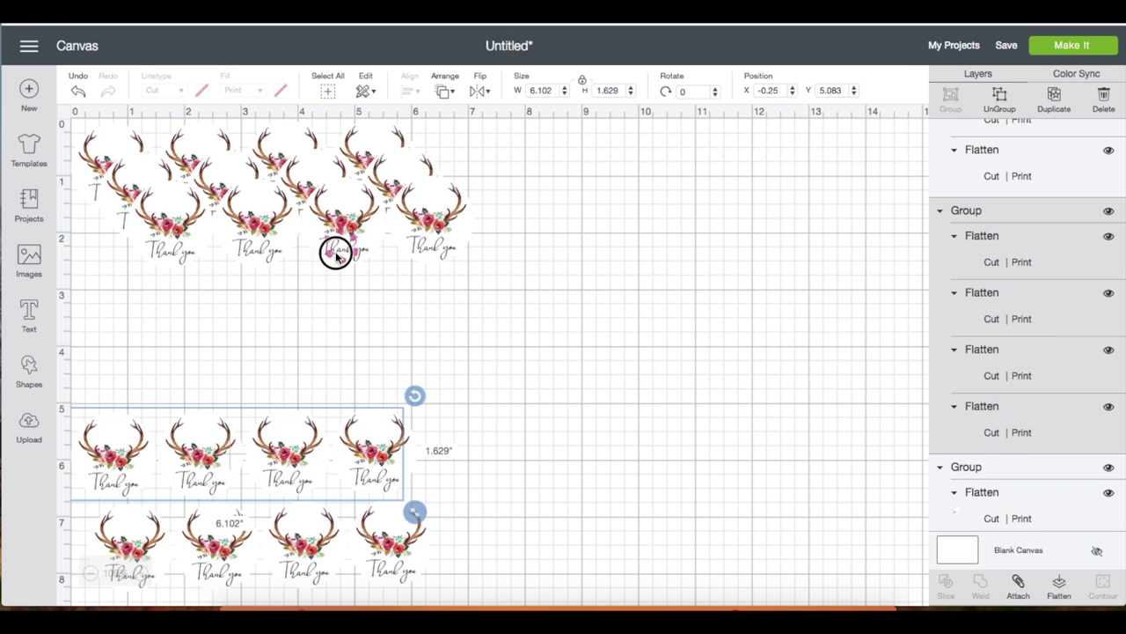
pyautogui.moveTo(334, 252); pyautogui.dragTo(238, 413)
pyautogui.moveTo(311, 206); pyautogui.dragTo(273, 283)
pyautogui.moveTo(302, 359); pyautogui.dragTo(301, 352)
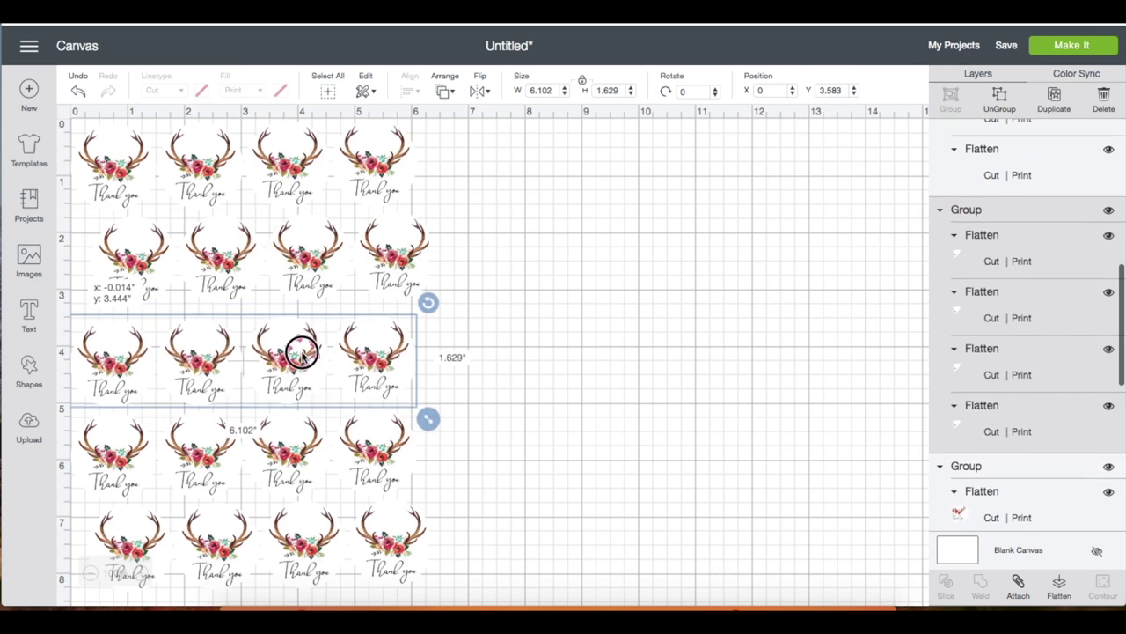
pyautogui.moveTo(302, 530); pyautogui.dragTo(302, 536)
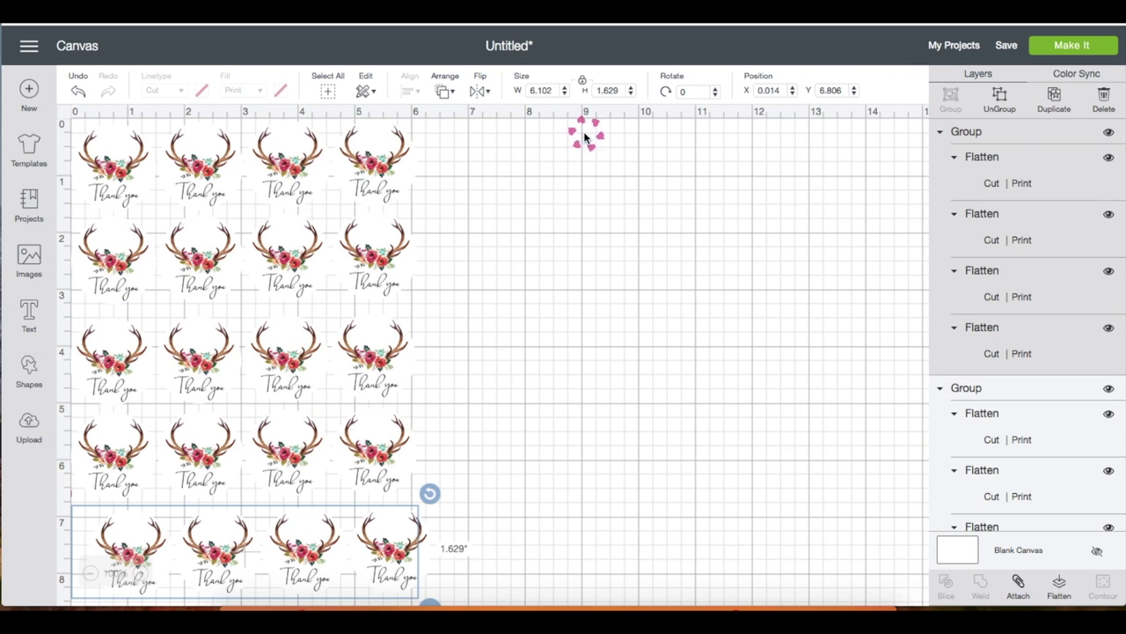
# Distribute all five rows of stickers evenly both horizontally and vertically
pyautogui.moveTo(527, 141); pyautogui.dragTo(187, 550)
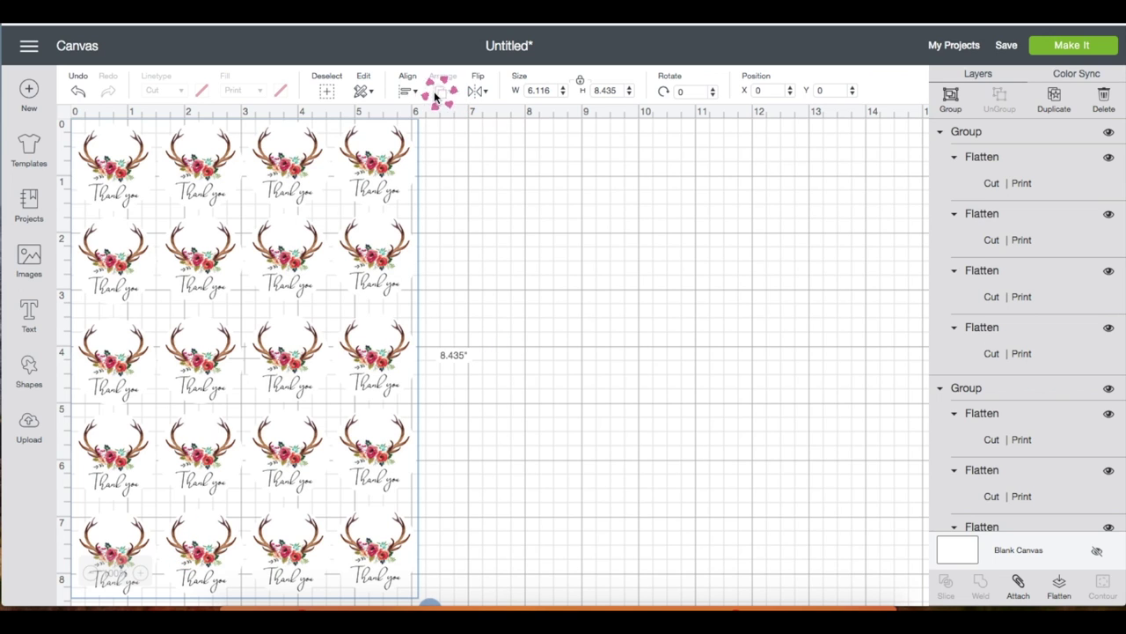
pyautogui.click(406, 92)
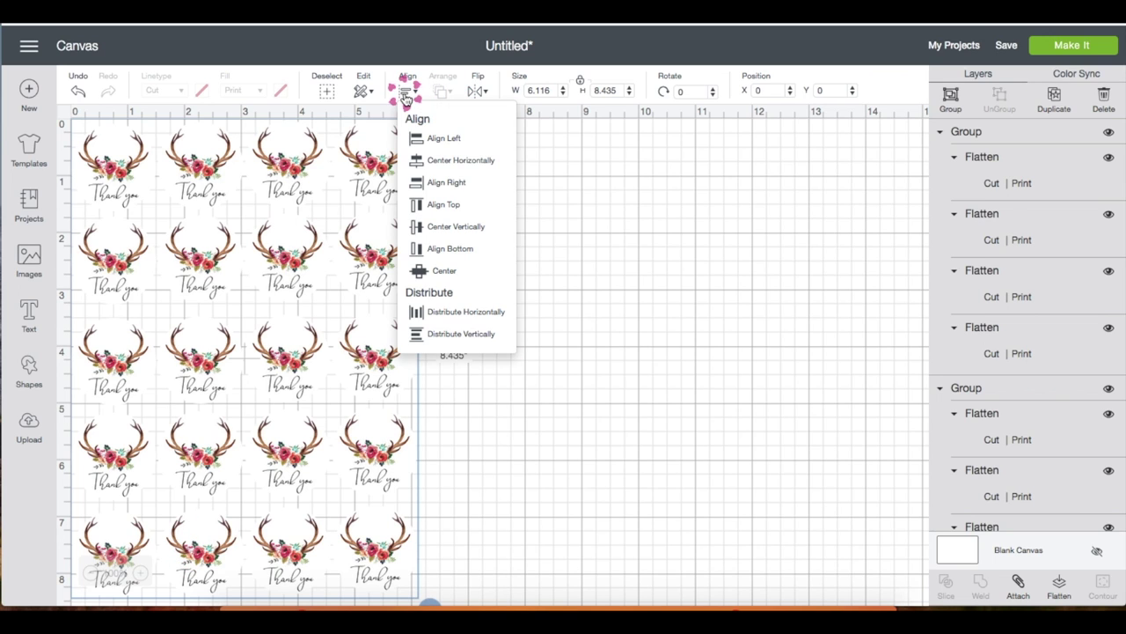
pyautogui.click(498, 312)
pyautogui.click(405, 88)
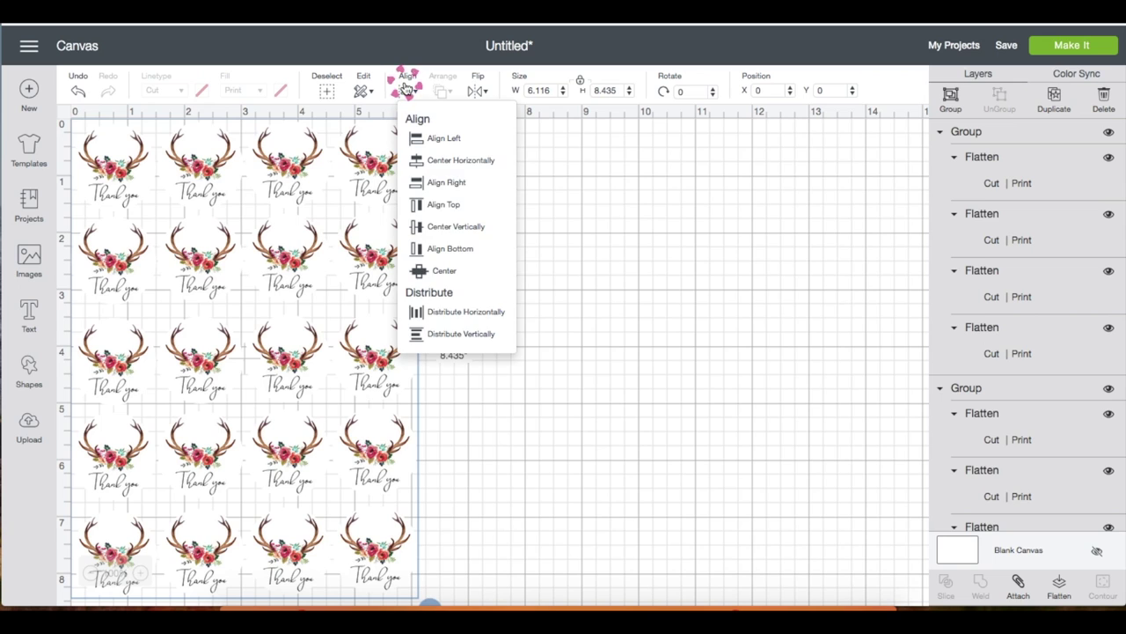
pyautogui.click(473, 336)
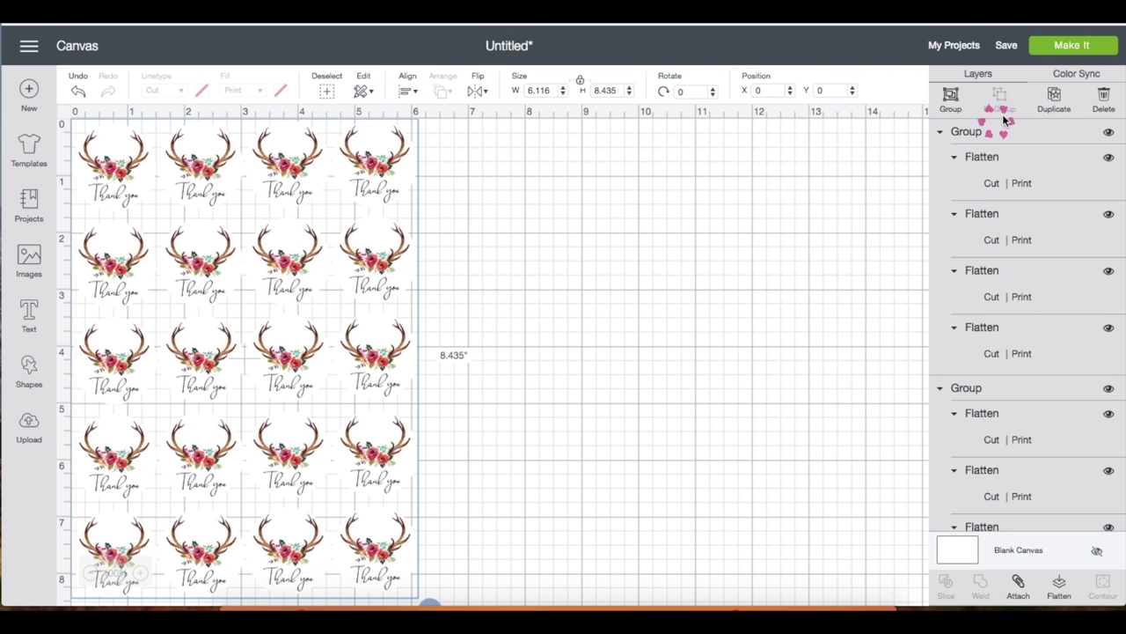
pyautogui.click(1068, 49)
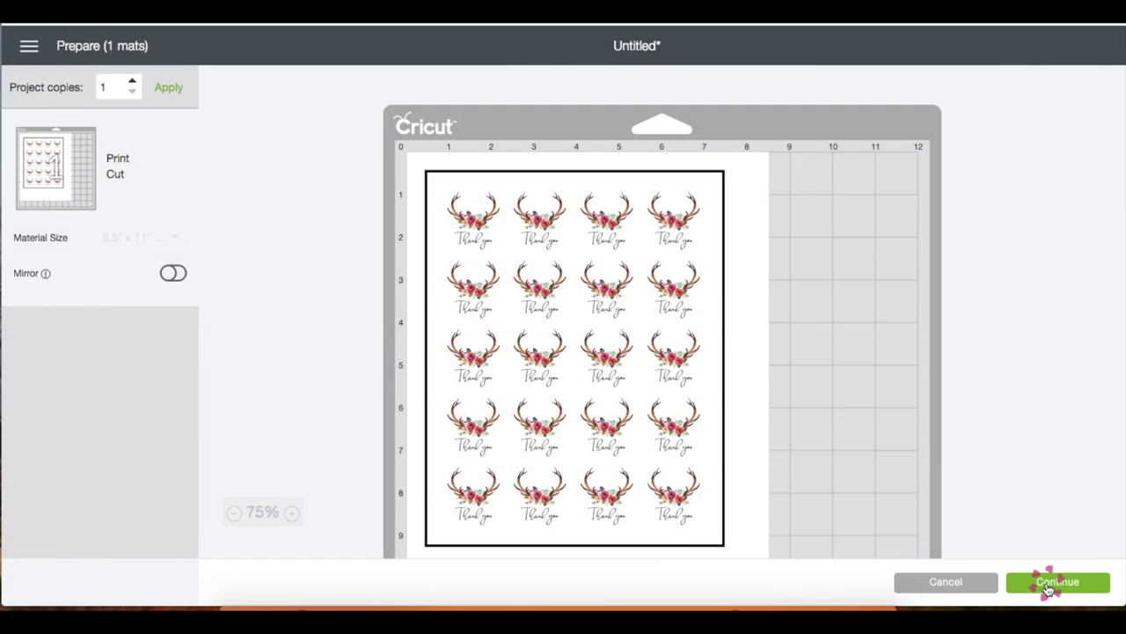
# Accept the single letter-size mat preview and continue to the Make screen
pyautogui.click(1047, 581)
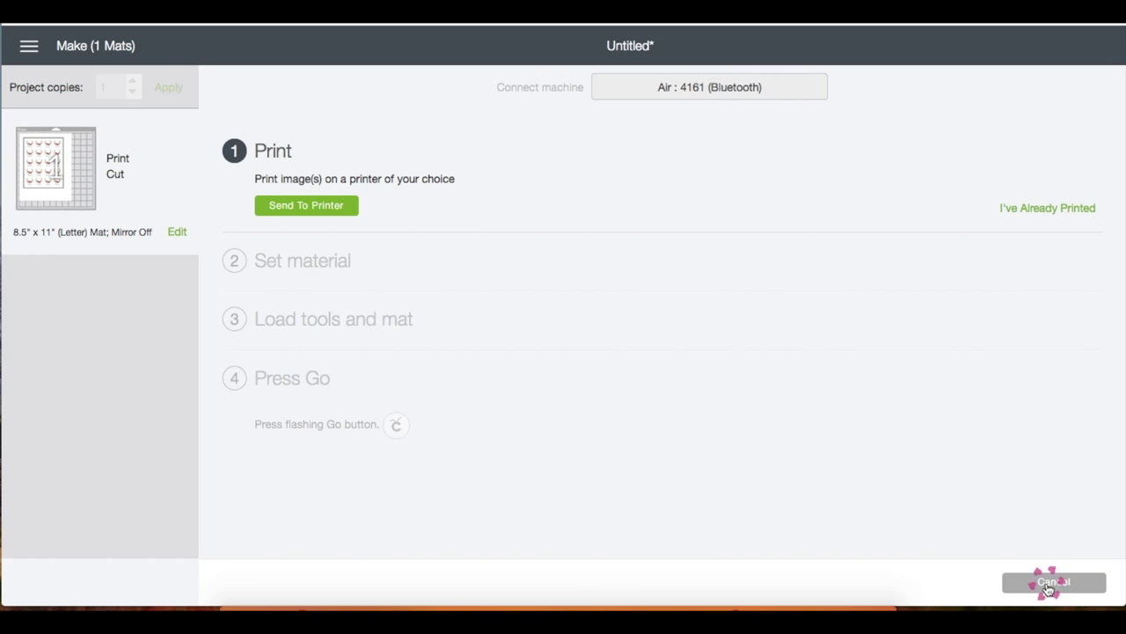
# Print the sticker sheet with bleed on the Brother printer
pyautogui.click(345, 209)
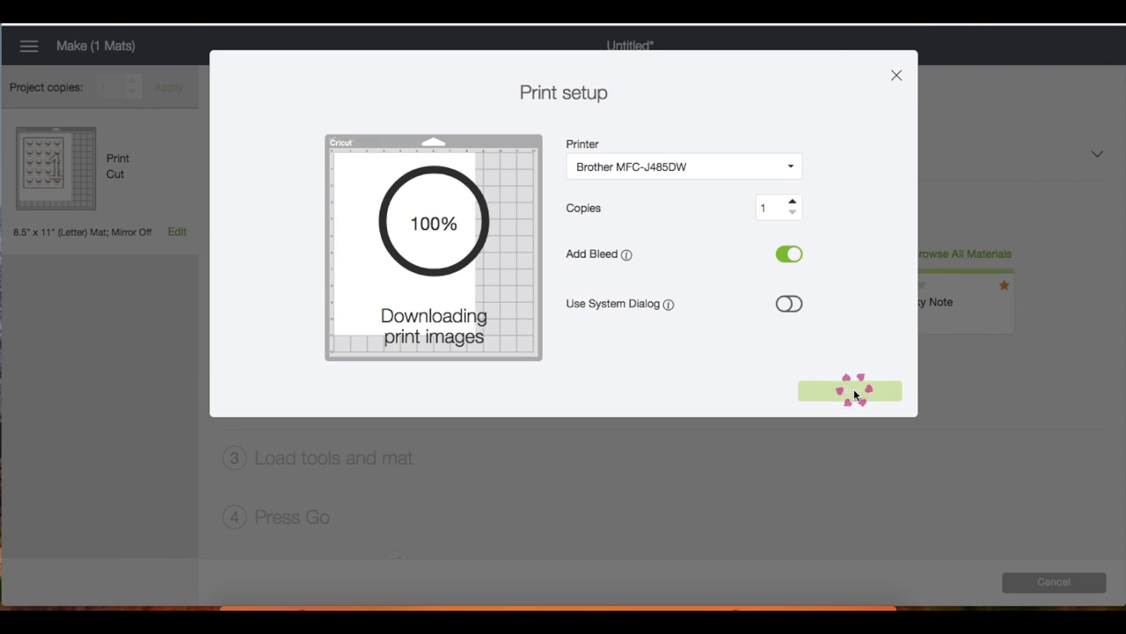
pyautogui.click(818, 391)
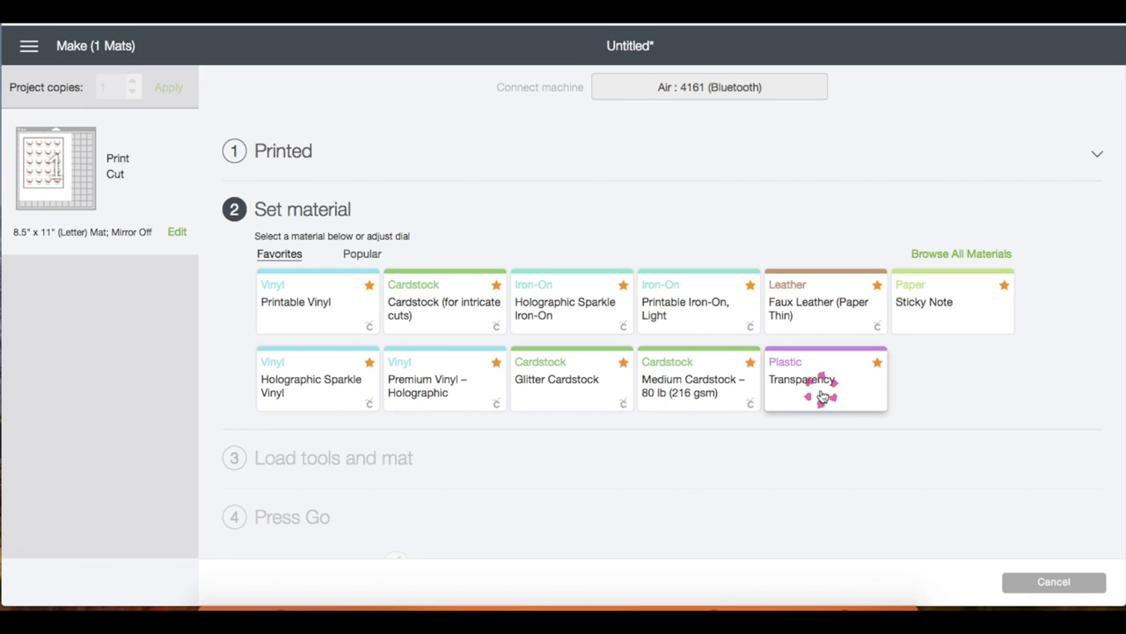
# Choose Sticky Note as the cut material for the printed sticker sheet
pyautogui.click(942, 308)
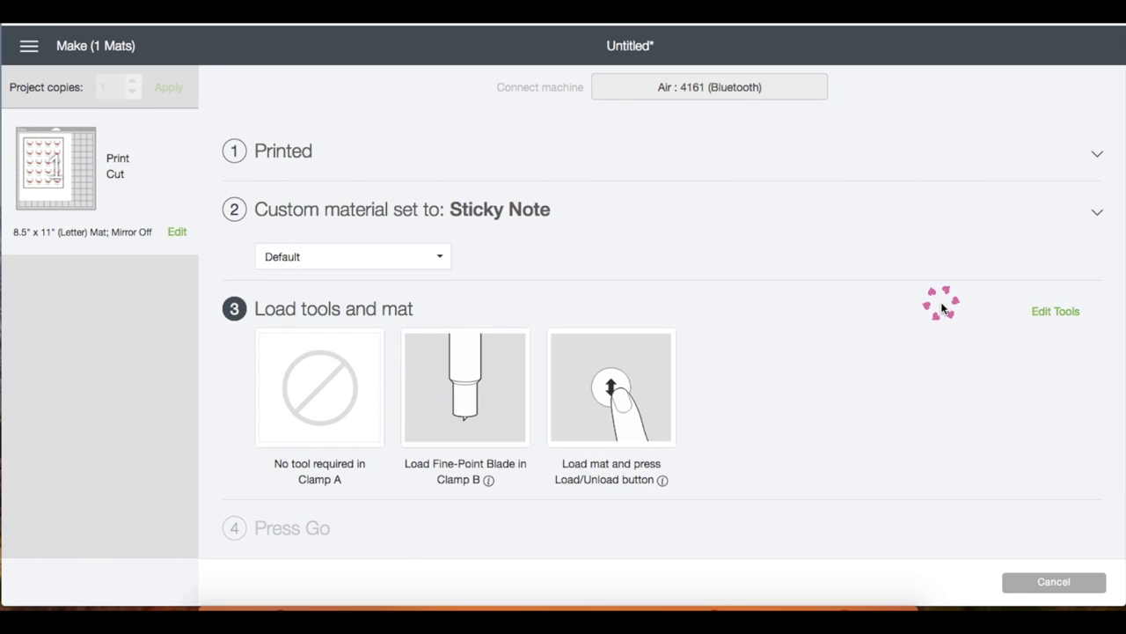